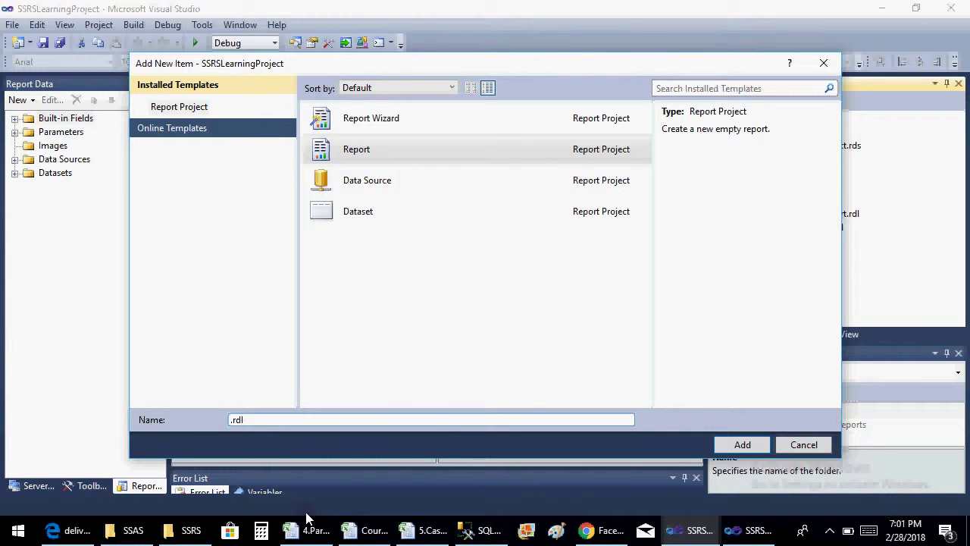
# Add a new report named Lookup.rdl and give it a data source that references the shared SSRS_LearningProject data source
pyautogui.write('Lookup')
pyautogui.click(729, 443)
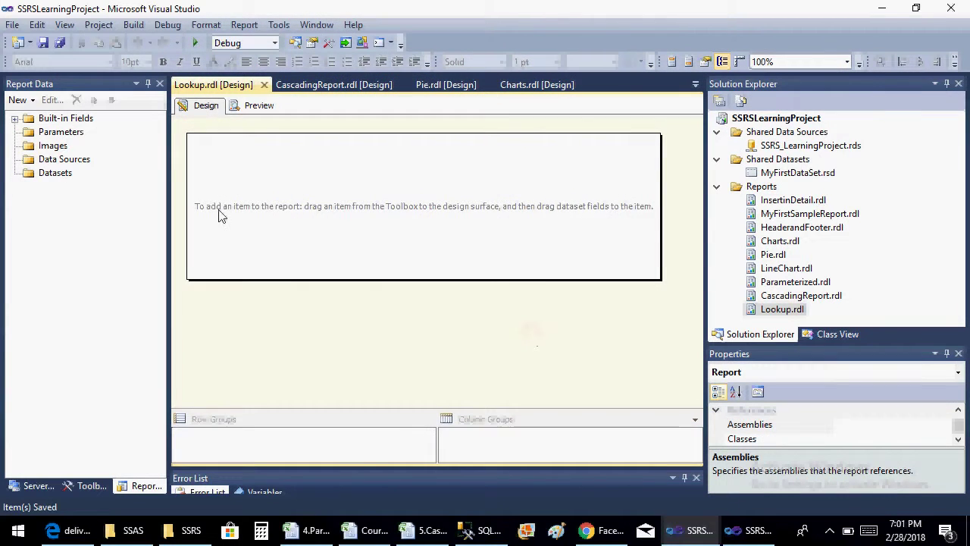
pyautogui.rightClick(64, 160)
pyautogui.click(121, 174)
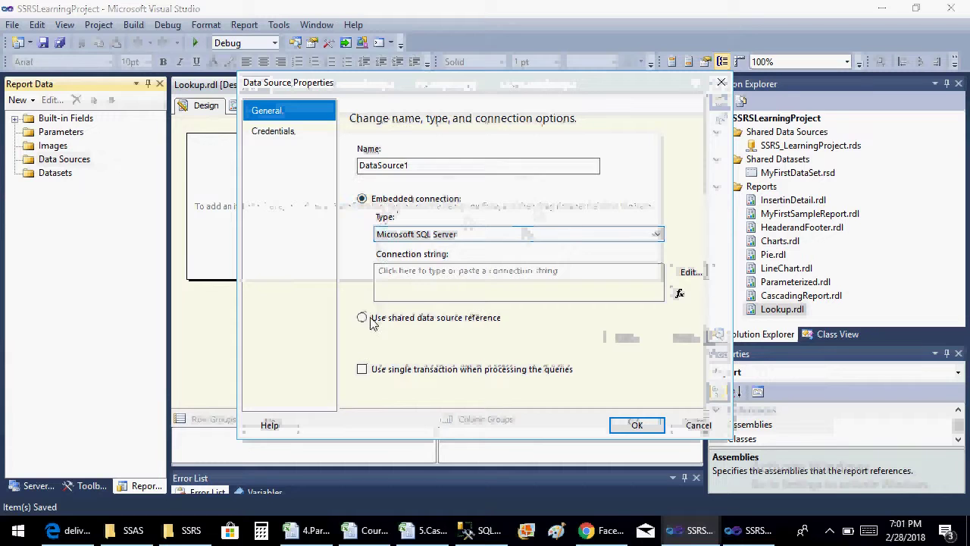
pyautogui.click(364, 318)
pyautogui.click(590, 338)
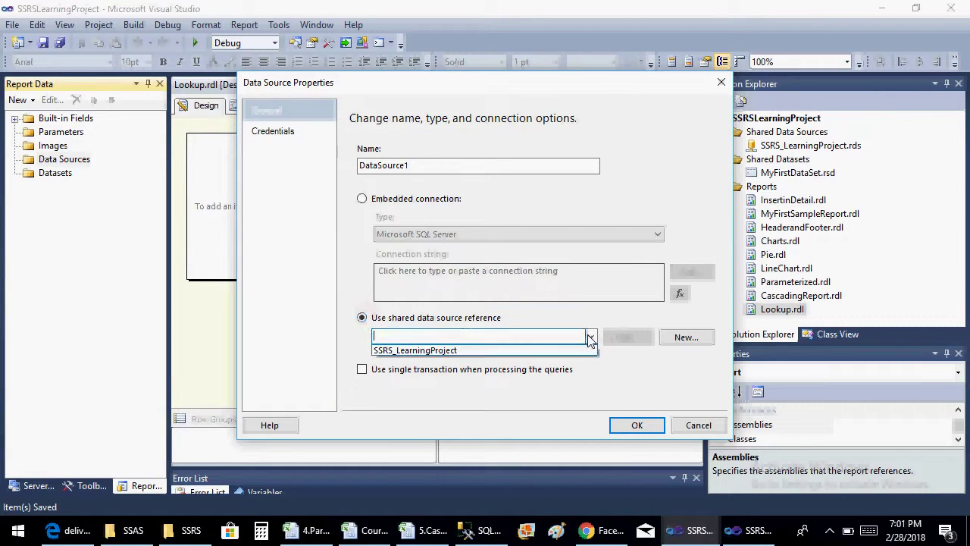
pyautogui.click(572, 350)
pyautogui.click(636, 425)
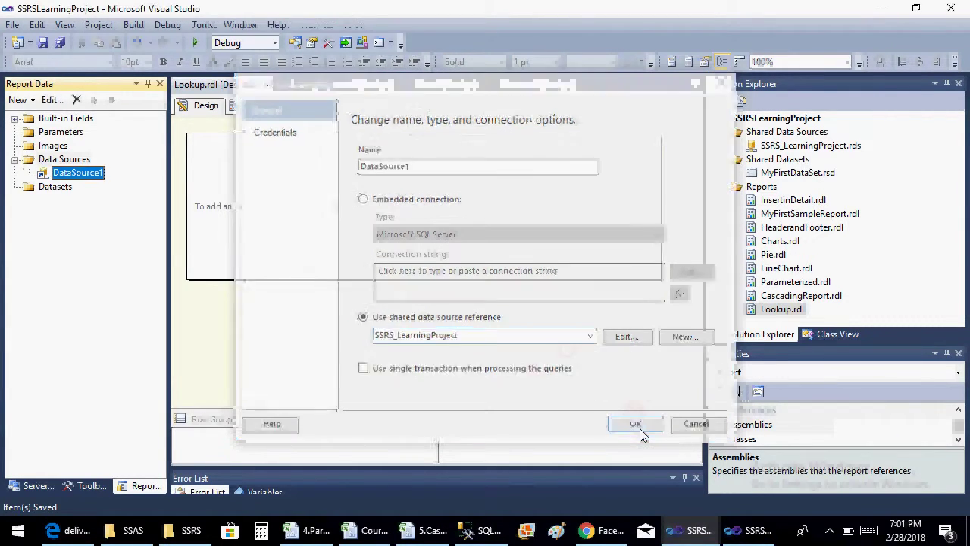
# Start a new dataset embedded in the report, with DataSource1 as its data source and a text query
pyautogui.rightClick(42, 188)
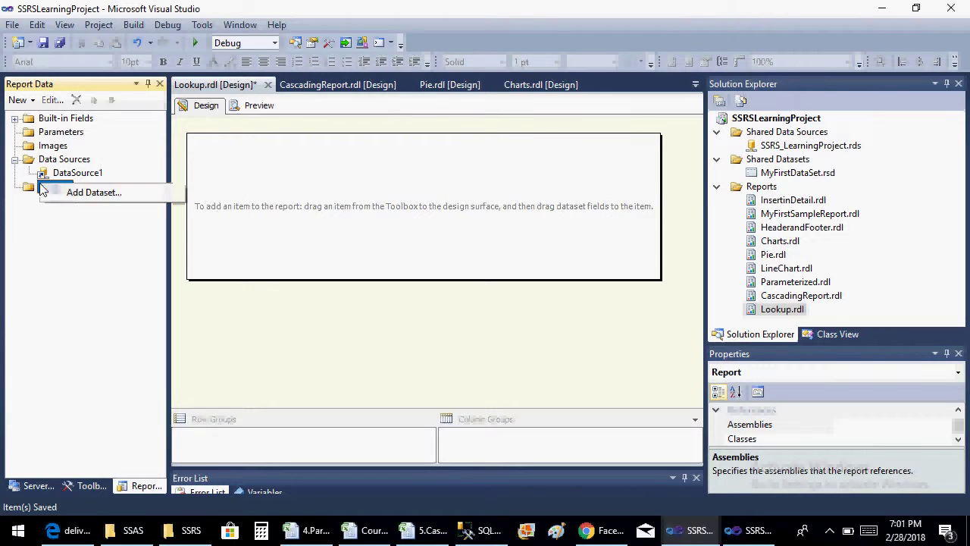
pyautogui.click(67, 194)
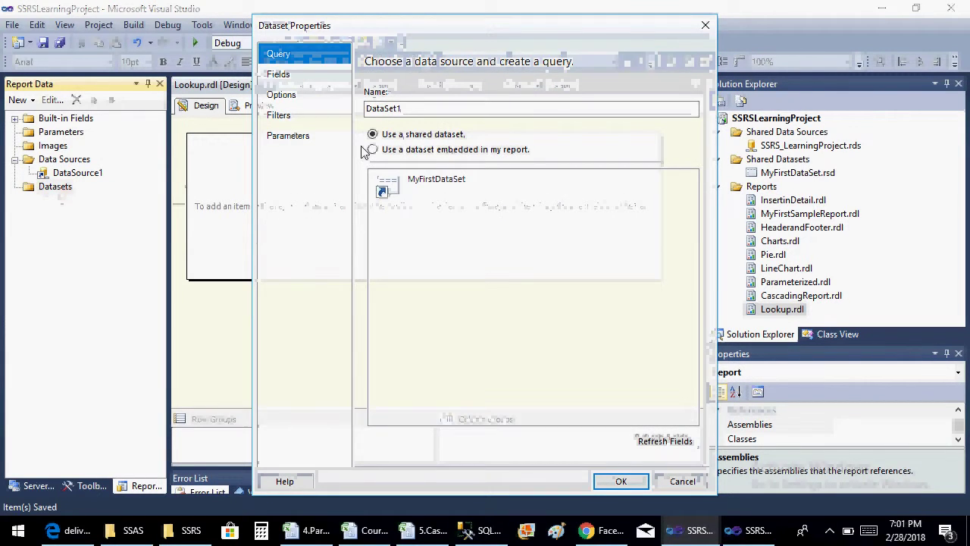
pyautogui.click(372, 149)
pyautogui.click(423, 190)
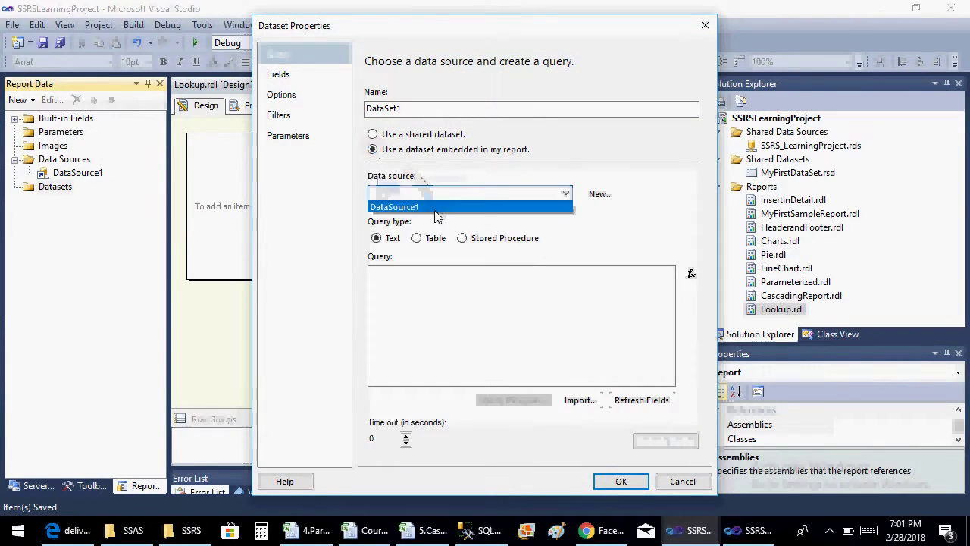
pyautogui.click(434, 206)
pyautogui.click(481, 323)
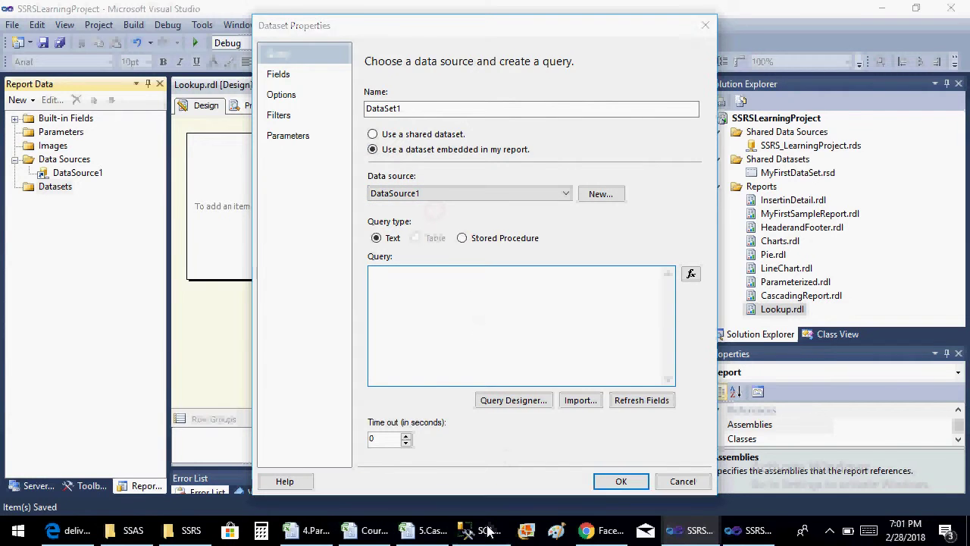
# Switch to SQL Server Management Studio, run only the DimSalesTerritory query and widen the query and results area to view its columns
pyautogui.click(491, 530)
pyautogui.click(635, 112)
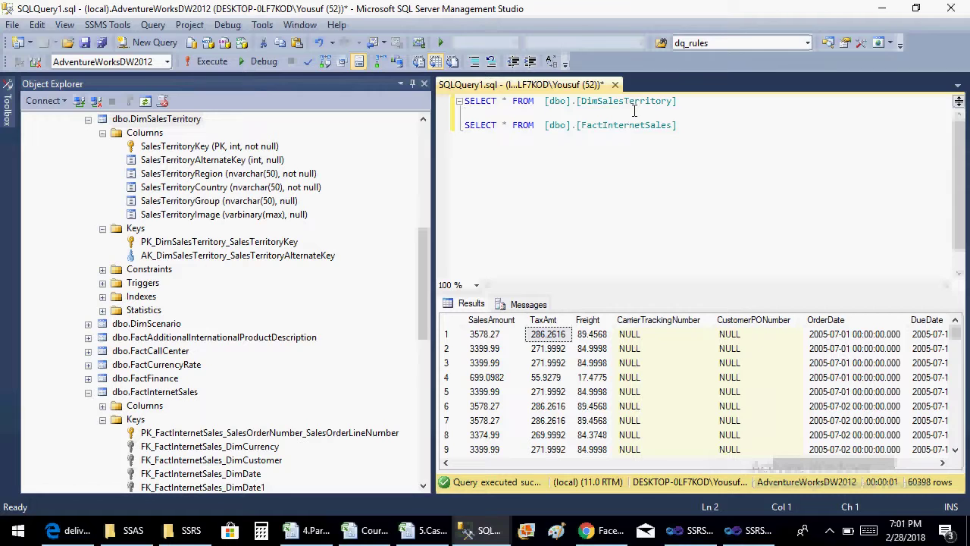
pyautogui.hotkey('shift', 'Up')
pyautogui.press('F5')
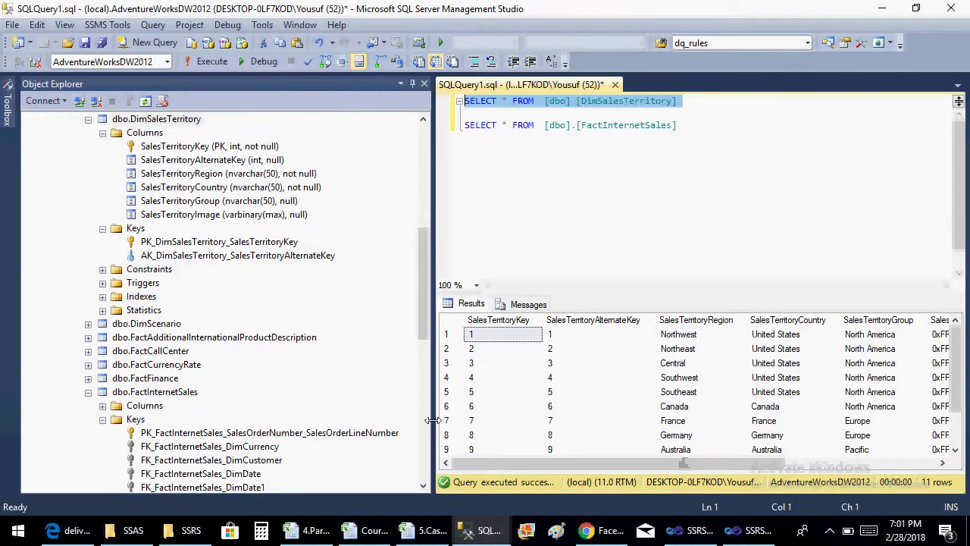
pyautogui.moveTo(433, 425); pyautogui.dragTo(216, 408)
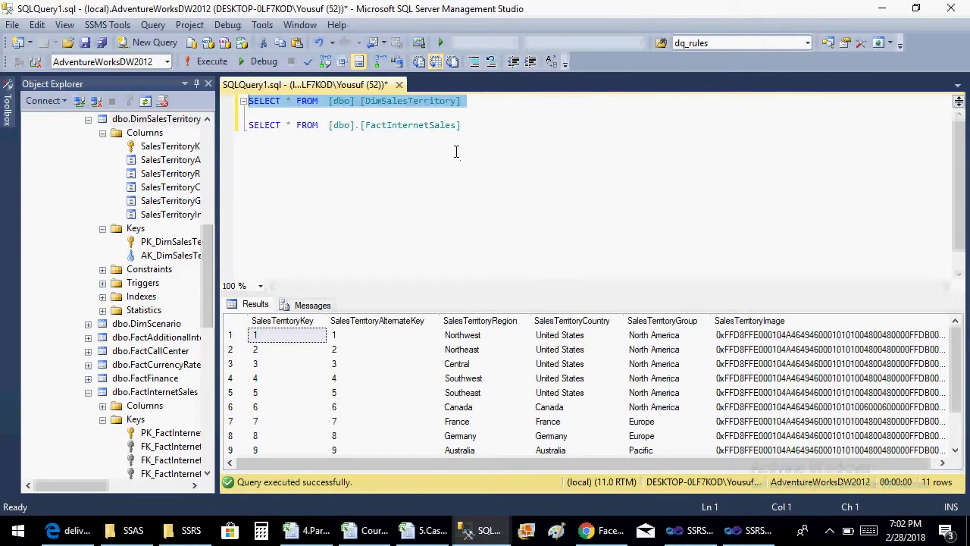
# Alias DimSalesTerritory as a in the first query and select a.SalesTerritoryCountry instead of all columns
pyautogui.click(515, 101)
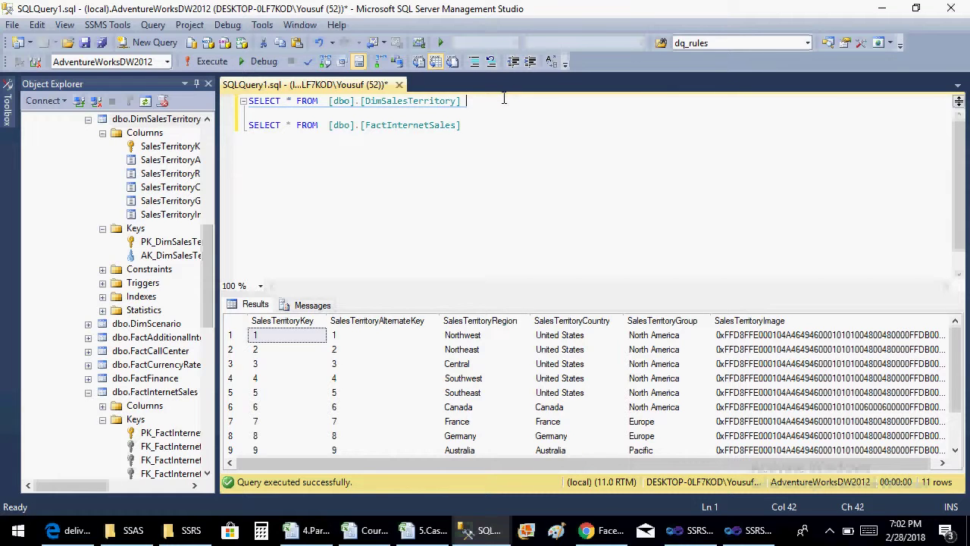
pyautogui.write('a')
pyautogui.click(289, 102)
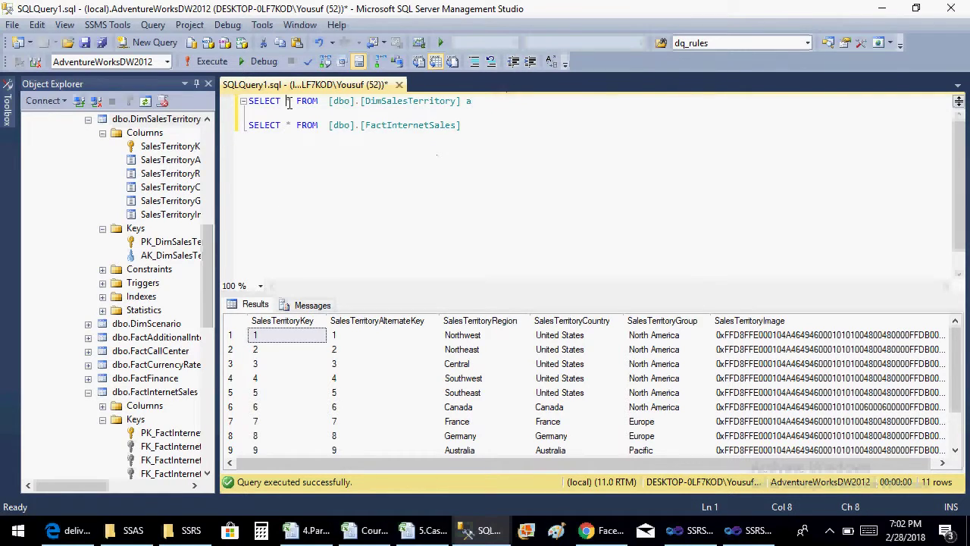
pyautogui.press('BackSpace')
pyautogui.write('a.')
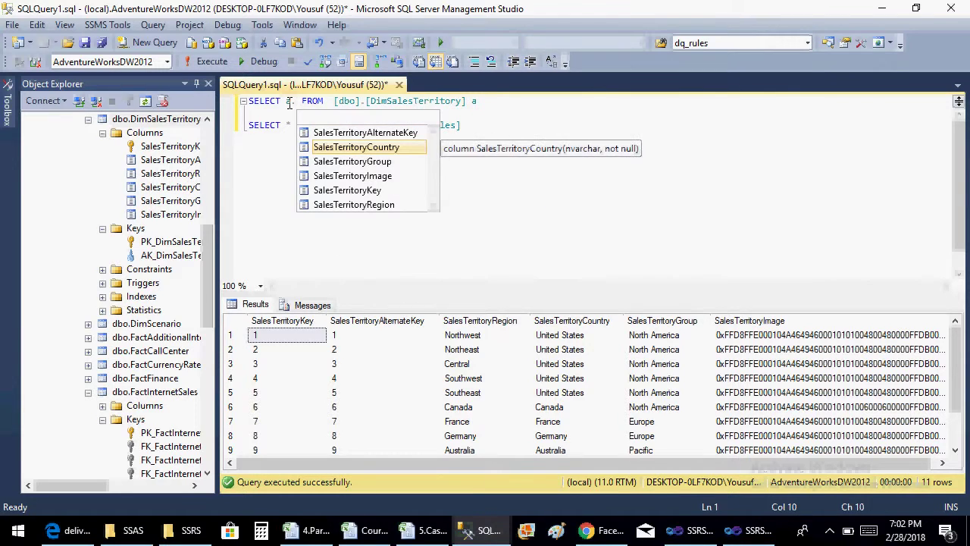
pyautogui.press('Tab')
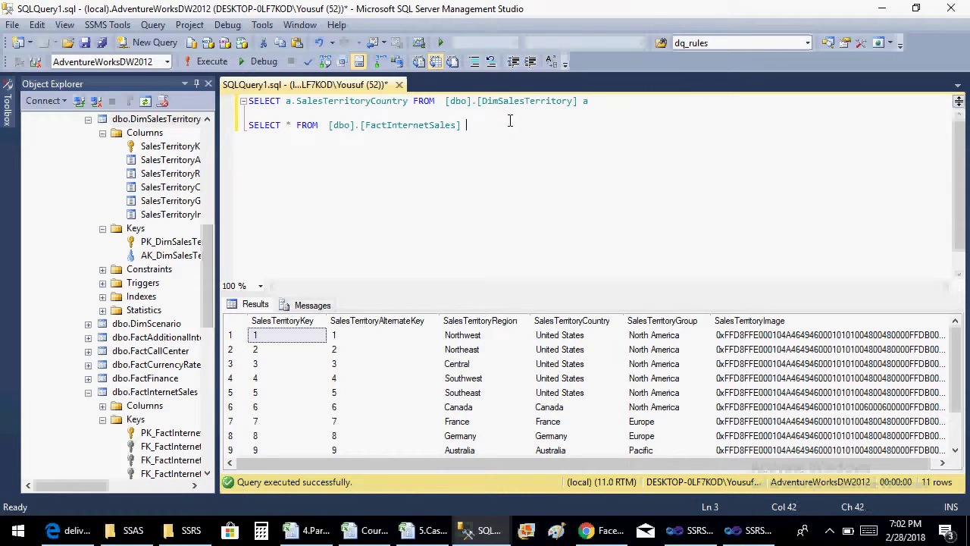
# Make the FactInternetSales query select b.TaxAmt instead of all columns, with the table aliased as b
pyautogui.click(287, 125)
pyautogui.press('Delete')
pyautogui.write('b.')
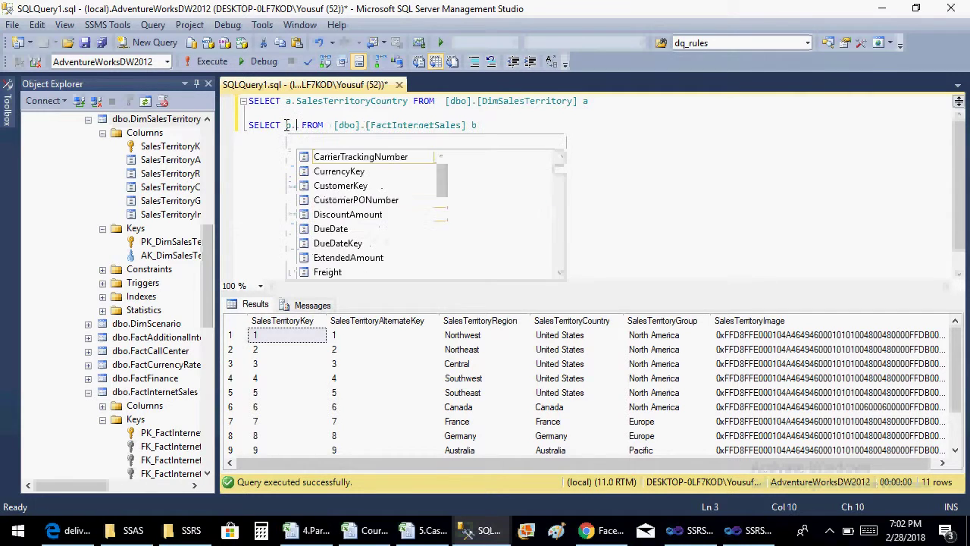
pyautogui.press('Down')
pyautogui.press('Down')
pyautogui.press('Down')
pyautogui.press('Down')
pyautogui.press('Down')
pyautogui.press('Down')
pyautogui.press('Down')
pyautogui.press('Down')
pyautogui.press('Down')
pyautogui.press('Down')
pyautogui.press('Down')
pyautogui.press('Down')
pyautogui.press('Down')
pyautogui.press('Down')
pyautogui.press('Down')
pyautogui.press('Down')
pyautogui.press('Down')
pyautogui.press('Down')
pyautogui.press('Down')
pyautogui.press('Down')
pyautogui.press('Down')
pyautogui.press('Down')
pyautogui.press('Down')
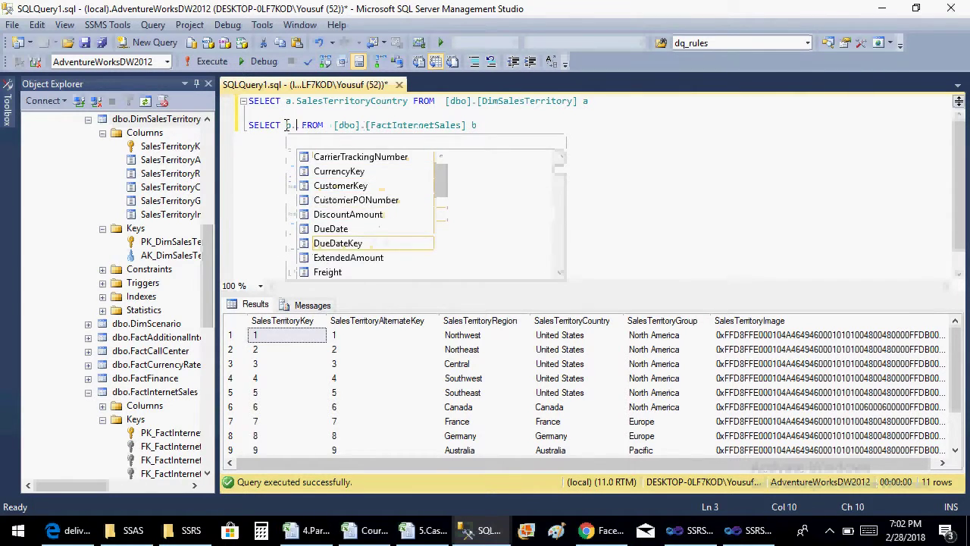
pyautogui.press('Down')
pyautogui.press('Up')
pyautogui.press('Up')
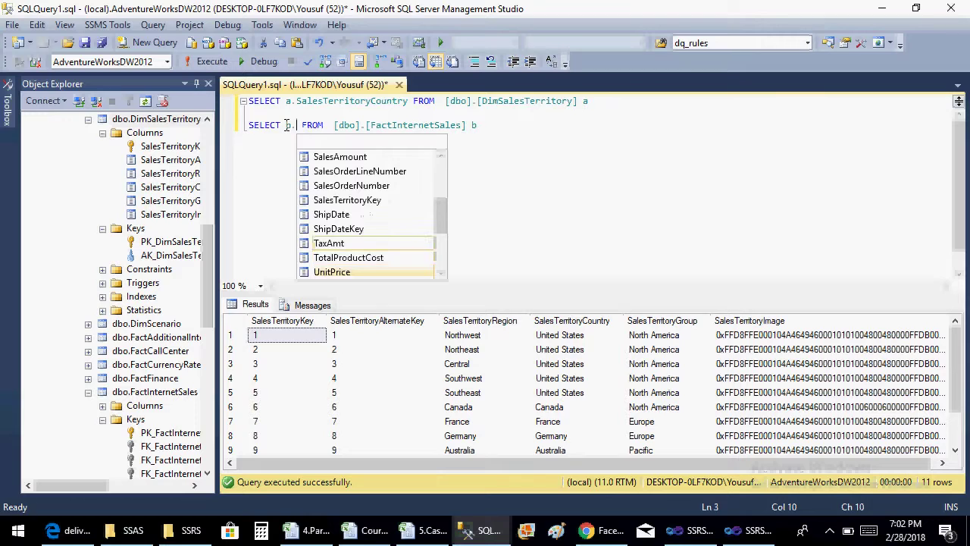
pyautogui.press('Tab')
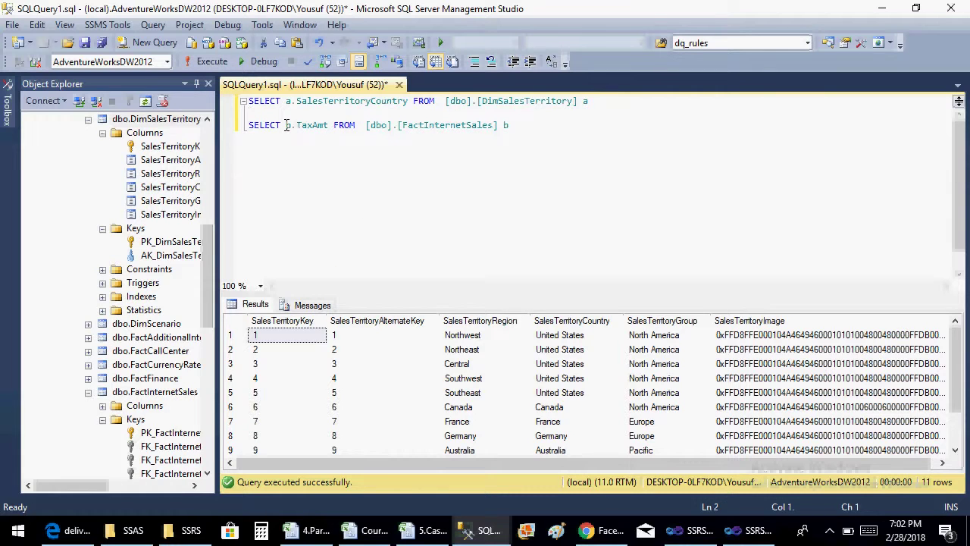
# Add a.SalesTerritoryRegion as a second selected column in the DimSalesTerritory query
pyautogui.press('Right')
pyautogui.press('Right')
pyautogui.press('Right')
pyautogui.press('Right')
pyautogui.press('Right')
pyautogui.press('Right')
pyautogui.press('Right')
pyautogui.press('Right')
pyautogui.press('Right')
pyautogui.press('Right')
pyautogui.press('Right')
pyautogui.press('Right')
pyautogui.press('Right')
pyautogui.press('Right')
pyautogui.press('Right')
pyautogui.write(',a.')
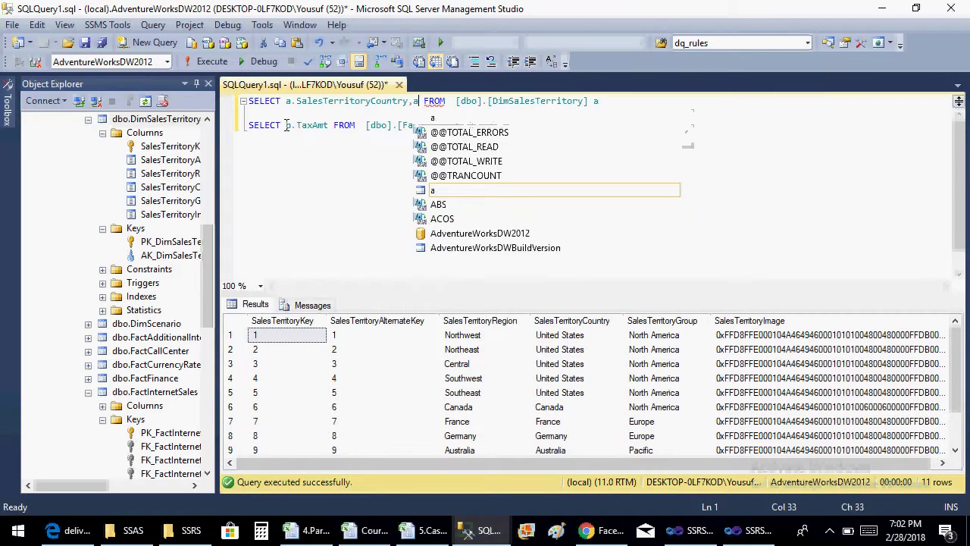
pyautogui.press('Down')
pyautogui.press('Down')
pyautogui.press('Down')
pyautogui.press('Down')
pyautogui.press('Down')
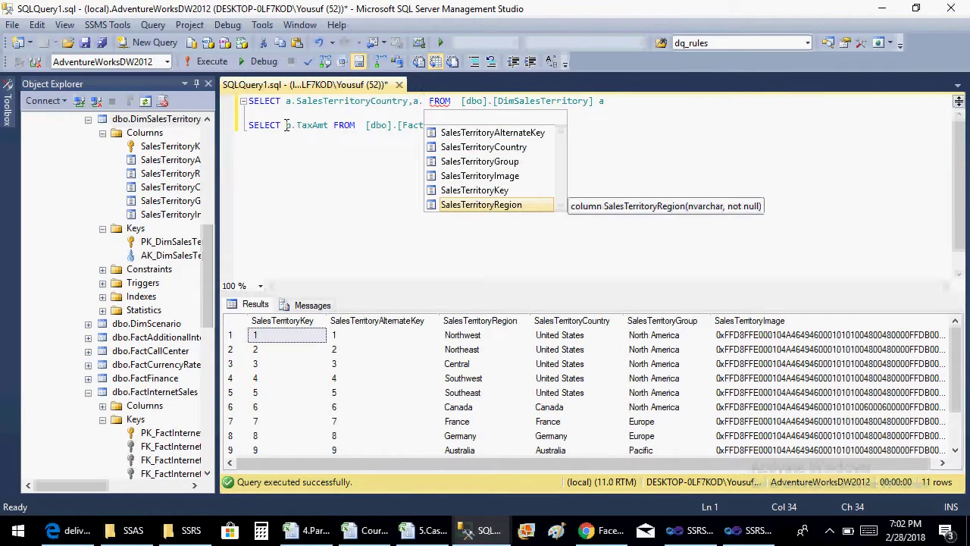
pyautogui.press('Up')
pyautogui.press('Down')
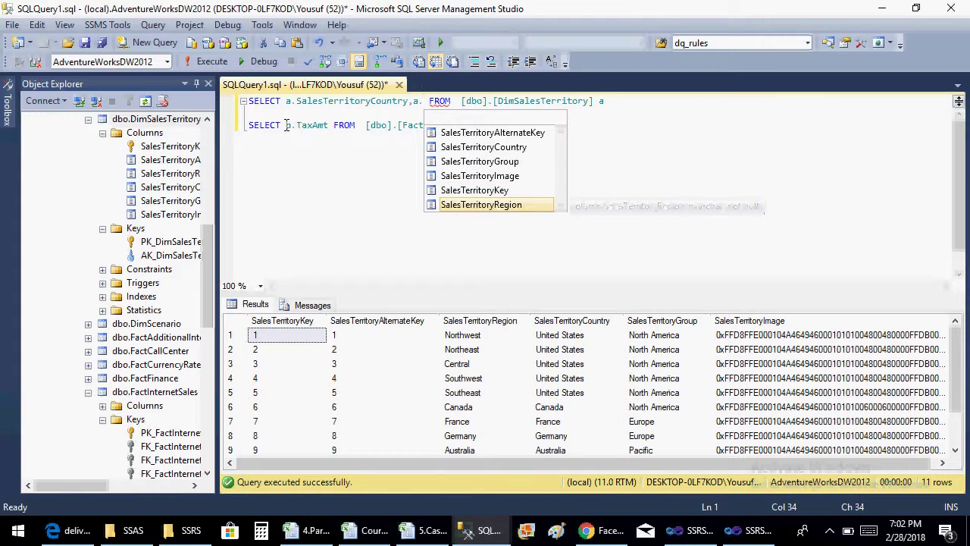
pyautogui.press('Tab')
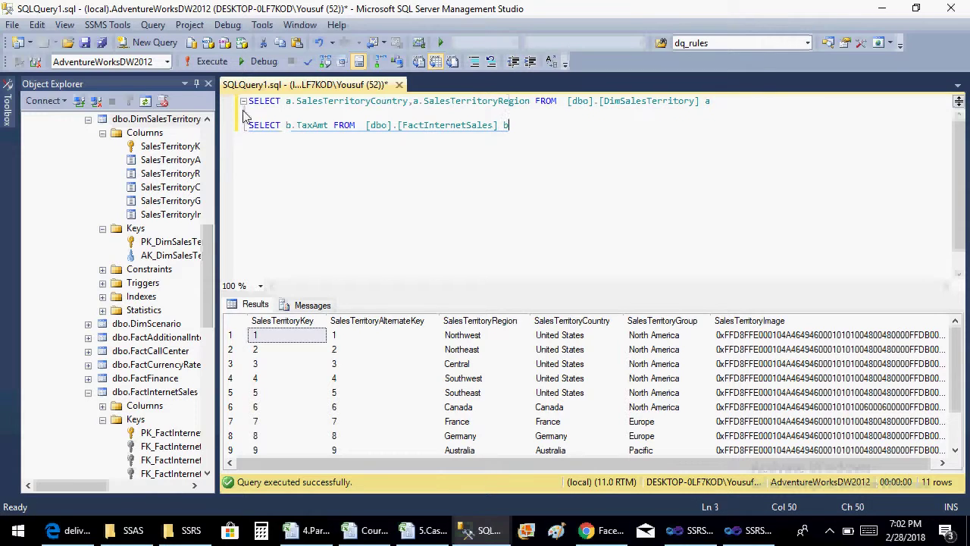
# Copy the DimSalesTerritory query, switch back to Visual Studio, paste it as the DataSet1 query and create the dataset
pyautogui.click(255, 112)
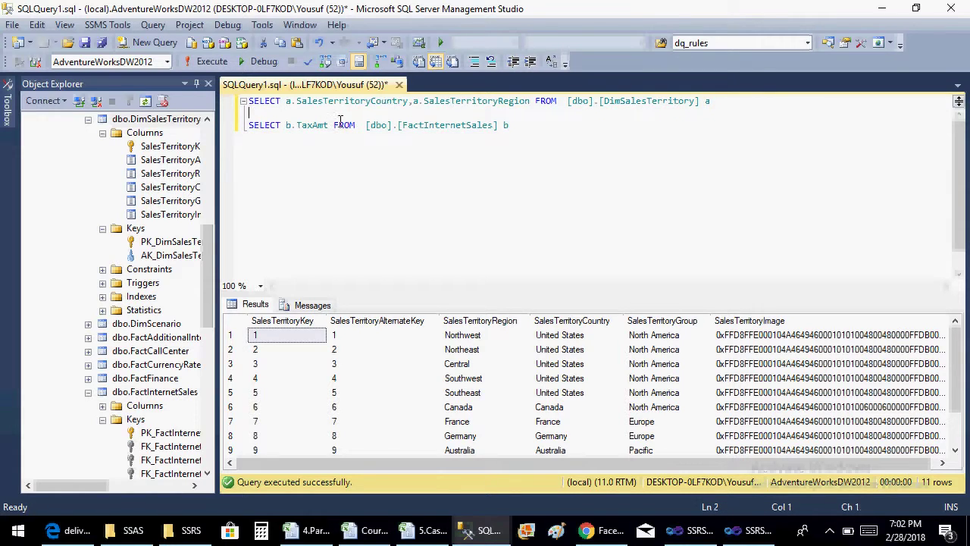
pyautogui.hotkey('shift', 'Up')
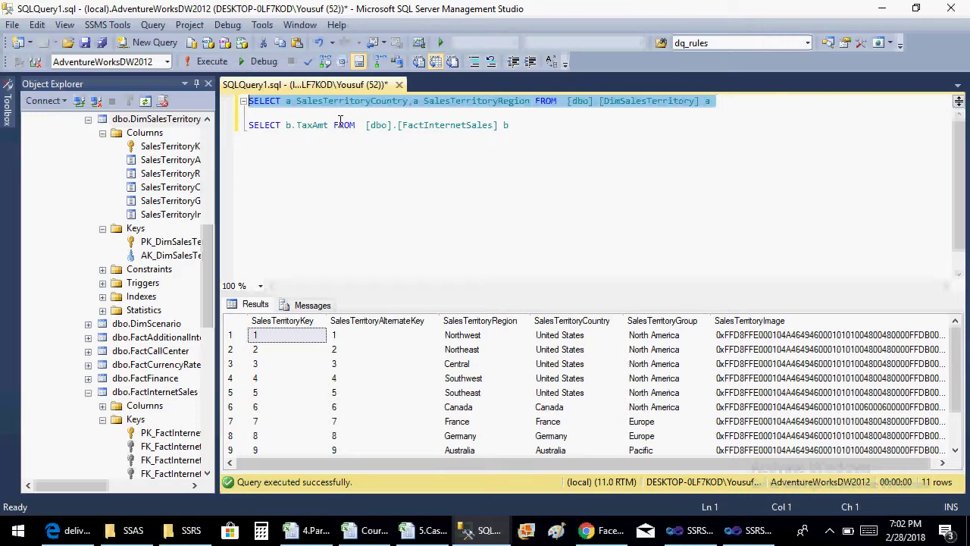
pyautogui.click(435, 145)
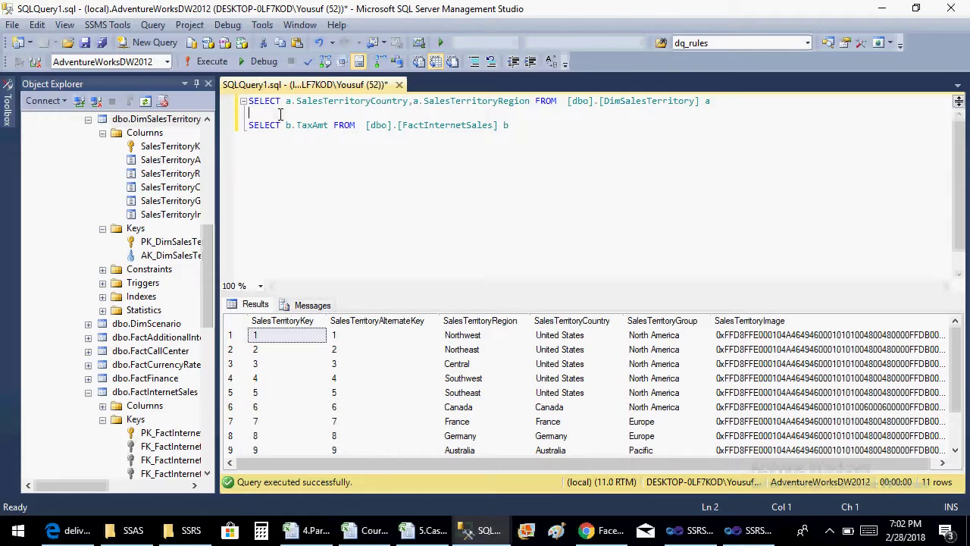
pyautogui.hotkey('shift', 'Up')
pyautogui.hotkey('ctrl', 'c')
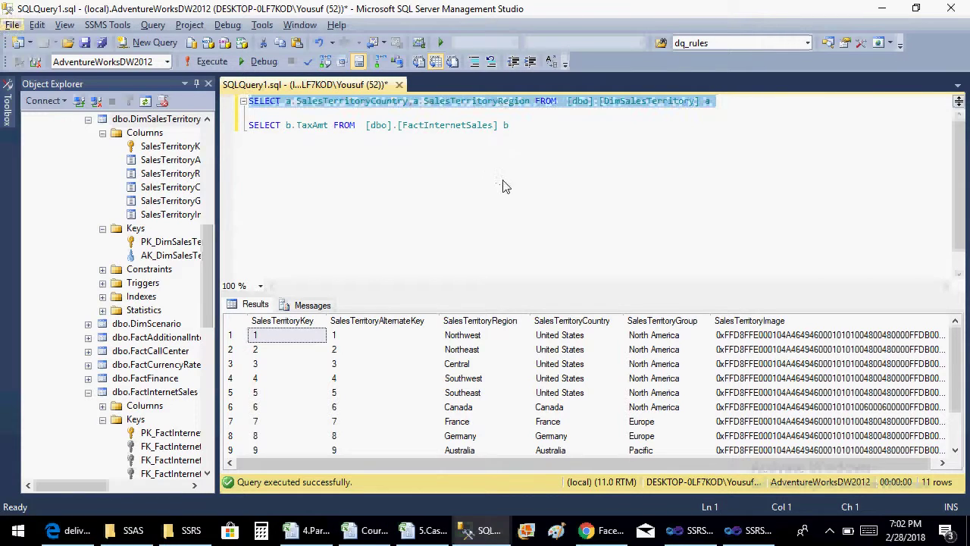
pyautogui.click(530, 223)
pyautogui.moveTo(748, 524)
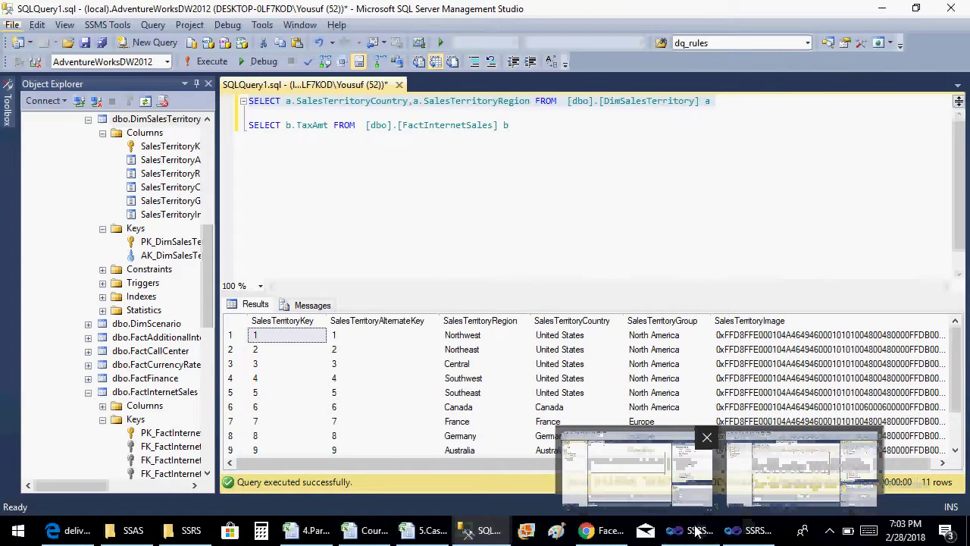
pyautogui.click(644, 466)
pyautogui.hotkey('ctrl', 'v')
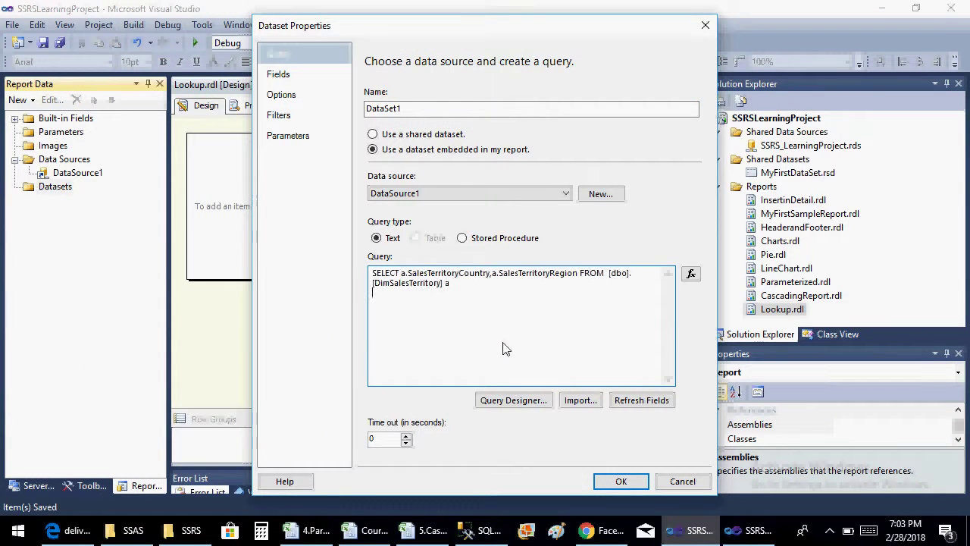
pyautogui.click(621, 482)
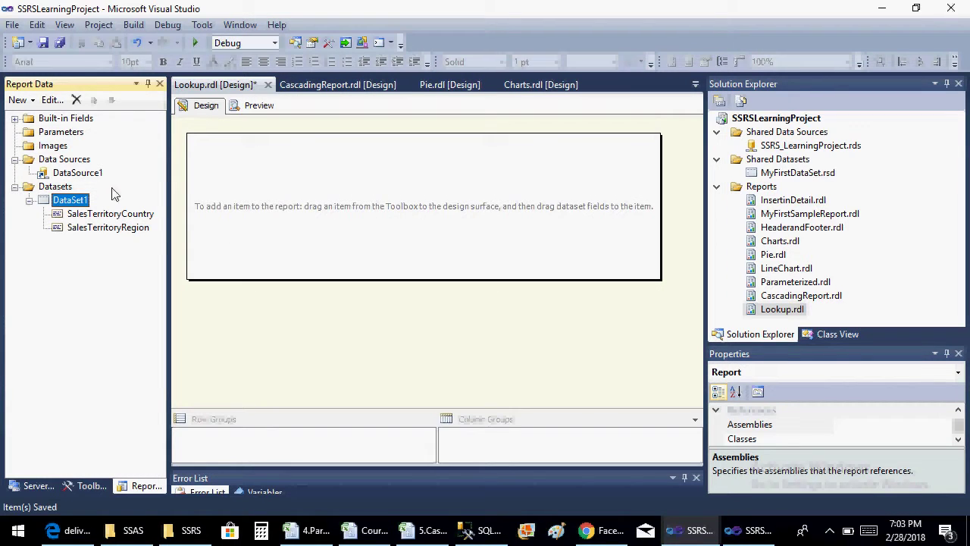
# Insert a table in the report body with SalesTerritoryCountry and SalesTerritoryRegion in its first two columns, and save the report
pyautogui.rightClick(253, 187)
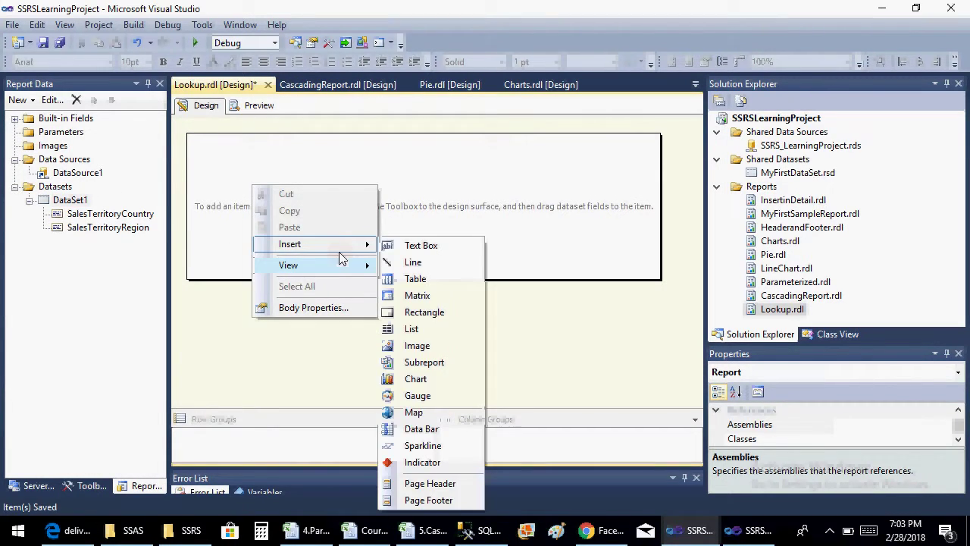
pyautogui.click(438, 279)
pyautogui.moveTo(106, 215); pyautogui.dragTo(275, 214)
pyautogui.moveTo(109, 228); pyautogui.dragTo(350, 208)
pyautogui.hotkey('ctrl', 's')
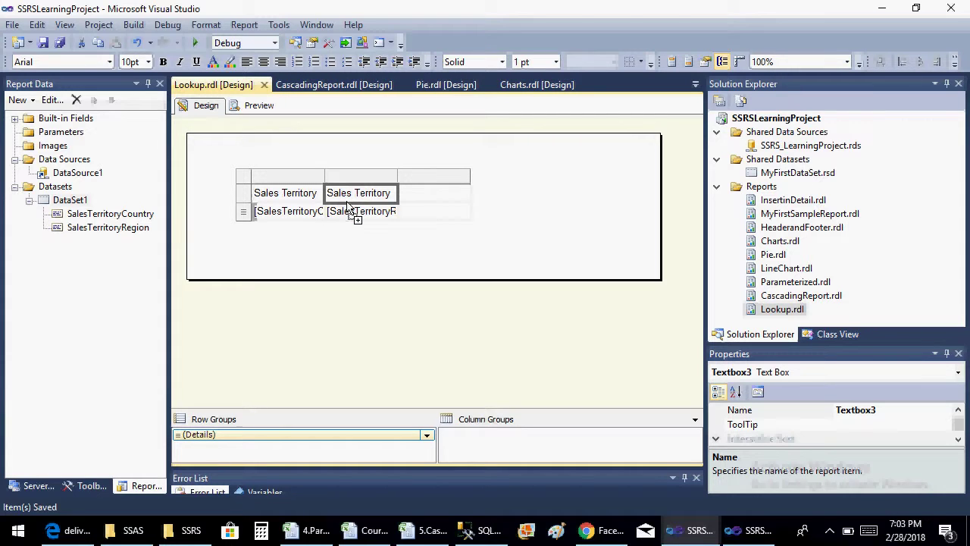
# Start a second dataset named DataSet2, embedded in the report and using DataSource1
pyautogui.rightClick(59, 190)
pyautogui.click(99, 199)
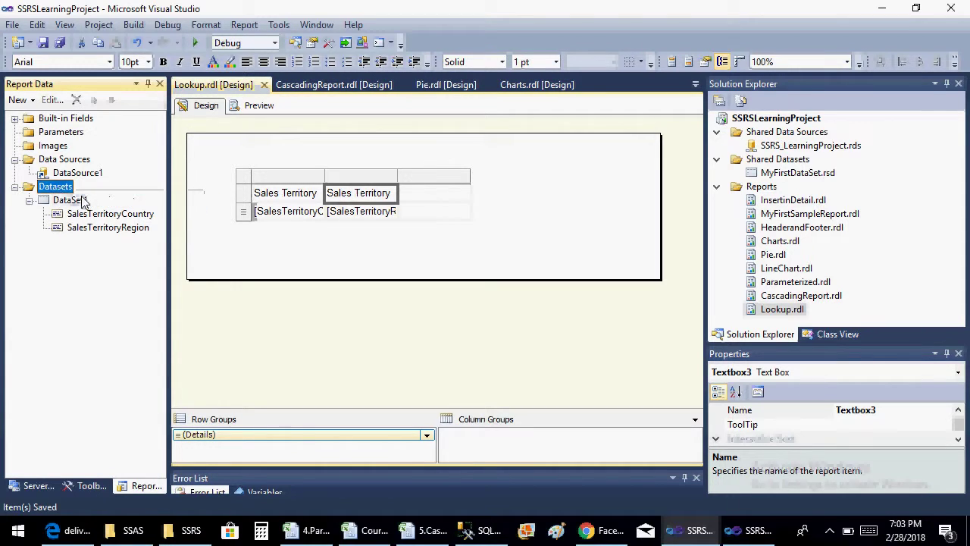
pyautogui.click(452, 150)
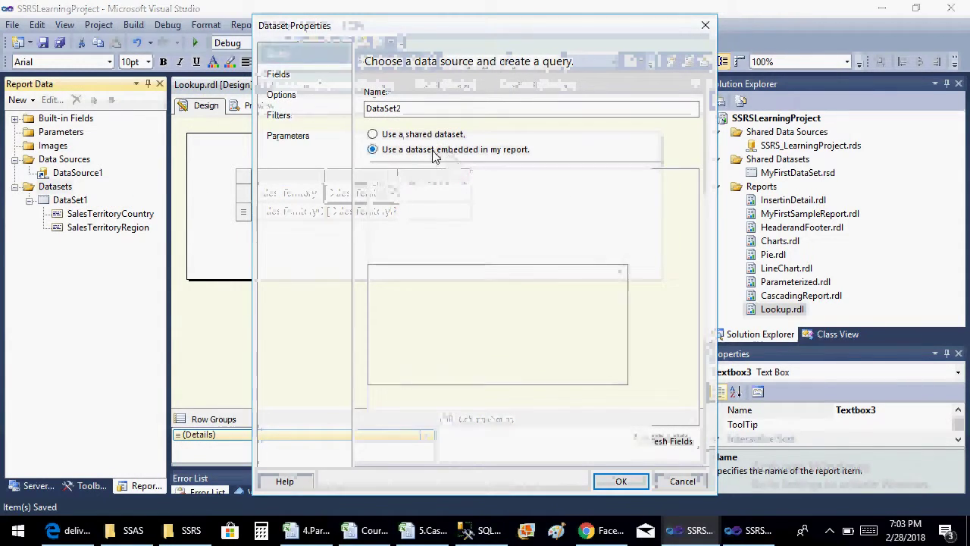
pyautogui.click(455, 193)
pyautogui.click(457, 207)
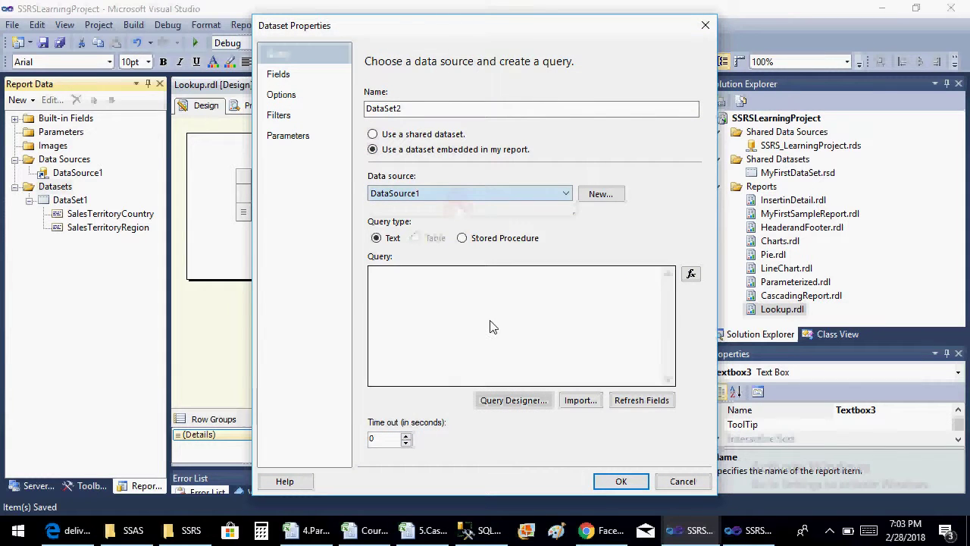
# Copy the FactInternetSales query from SQL Server Management Studio, switch back to Visual Studio and paste it as the DataSet2 query
pyautogui.click(485, 530)
pyautogui.hotkey('shift', 'Home')
pyautogui.hotkey('ctrl', 'c')
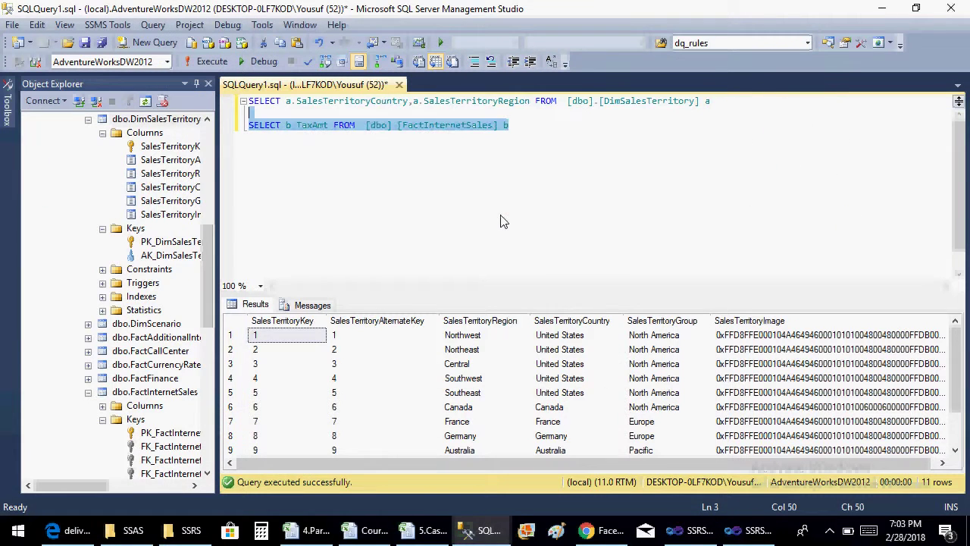
pyautogui.hotkey('alt', 'e')
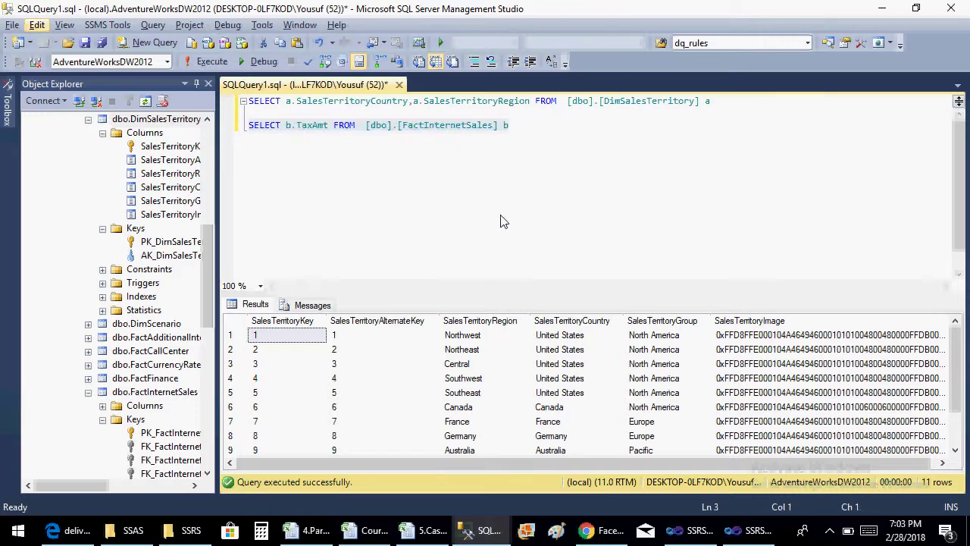
pyautogui.press('c')
pyautogui.hotkey('alt', 'Tab')
pyautogui.click(416, 300)
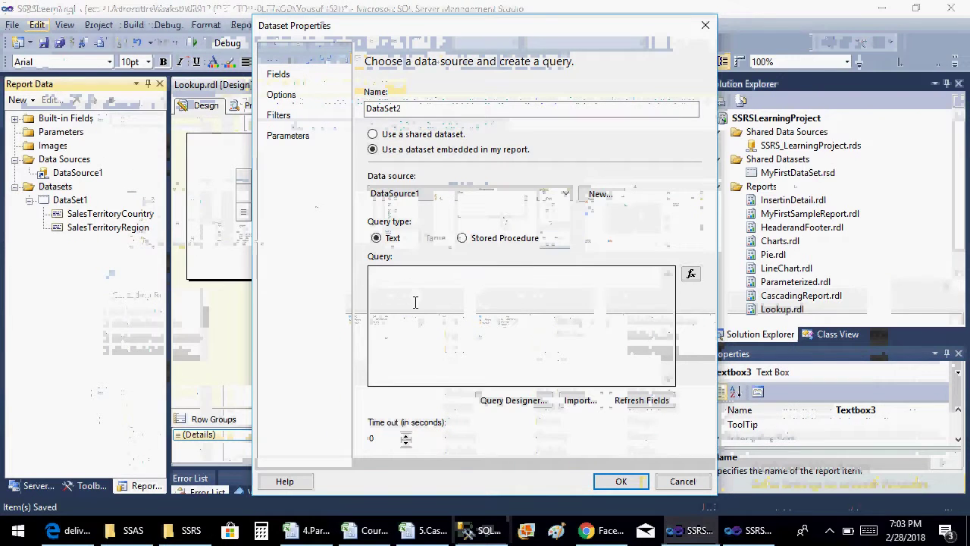
pyautogui.hotkey('ctrl', 'v')
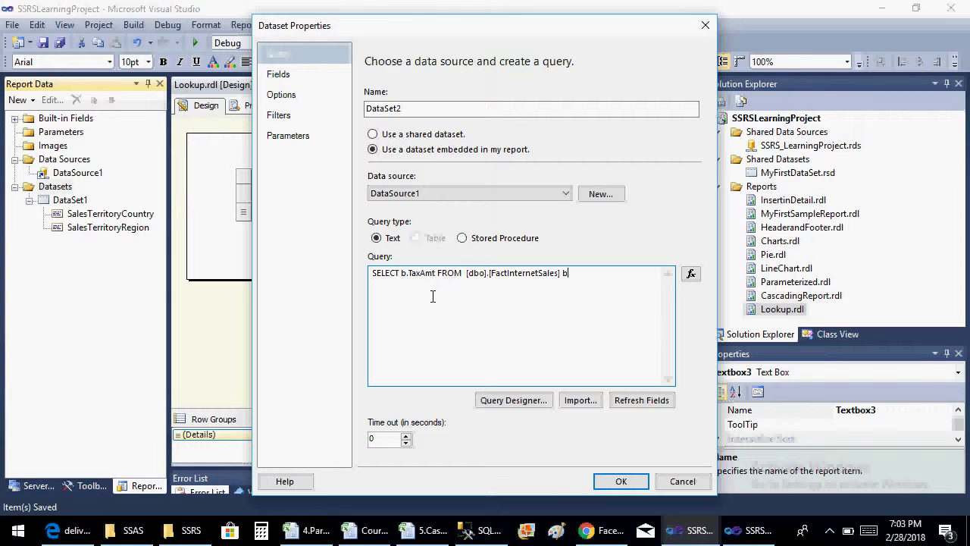
# Switch to SQL Server Management Studio and add b.SalesTerritoryKey as the first selected column in the FactInternetSales query, before b.TaxAmt
pyautogui.hotkey('alt', 'Tab')
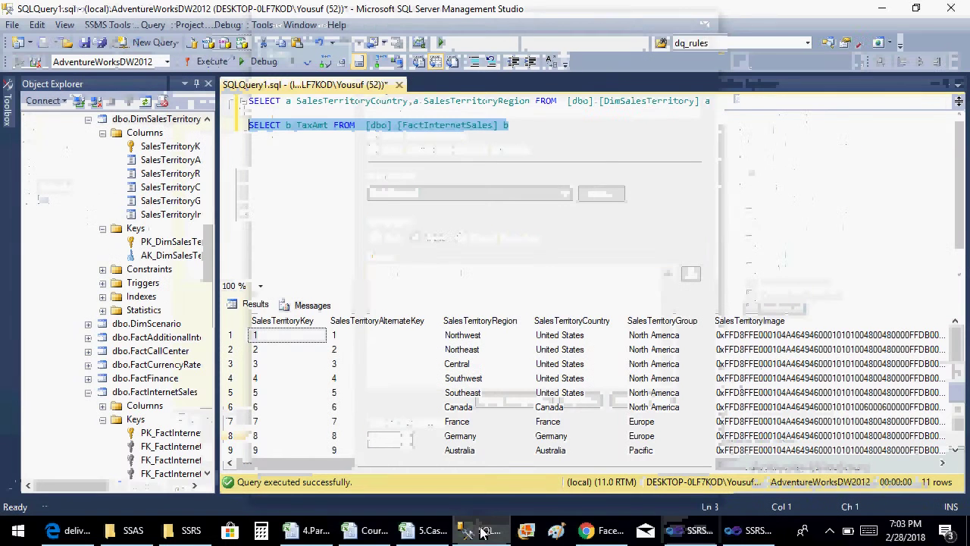
pyautogui.press('End')
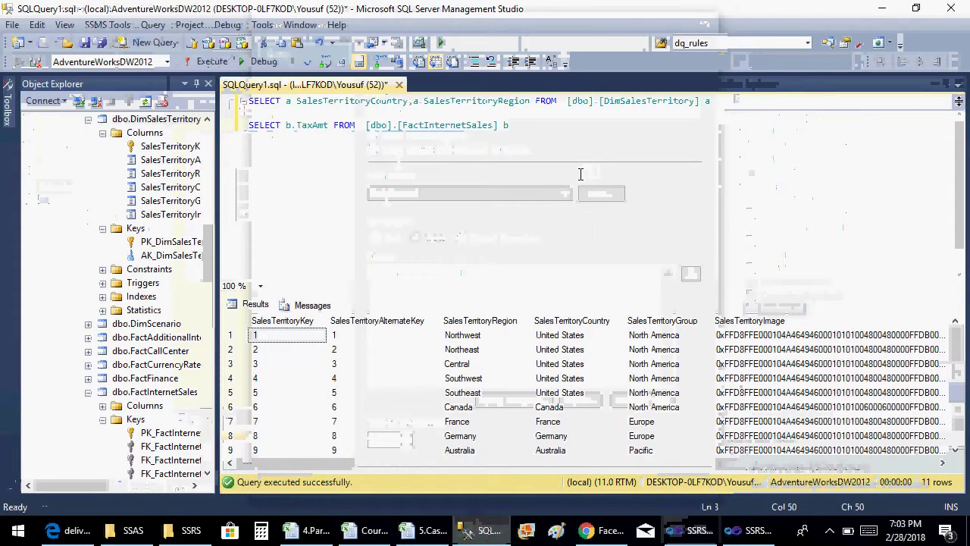
pyautogui.click(286, 126)
pyautogui.write('b.')
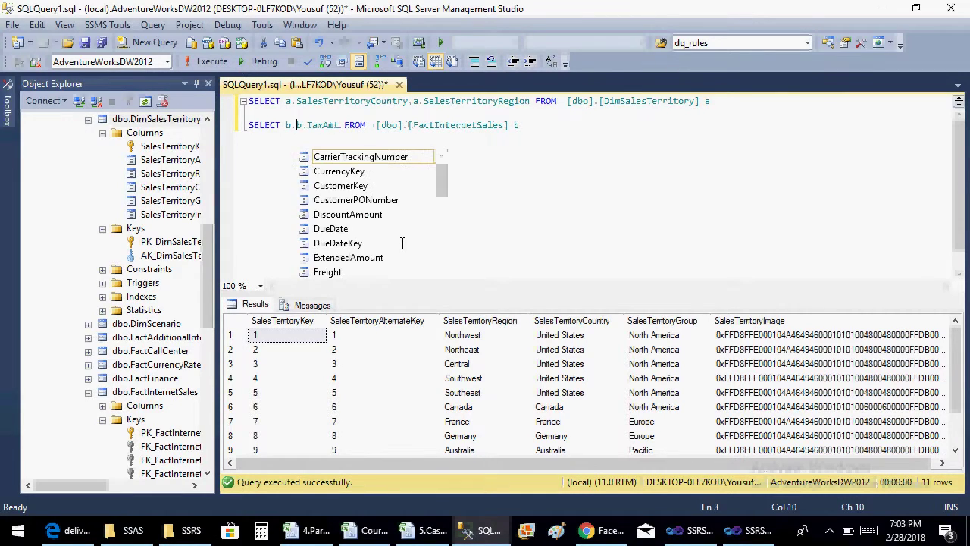
pyautogui.press('Down')
pyautogui.press('Down')
pyautogui.press('Down')
pyautogui.press('Down')
pyautogui.press('Down')
pyautogui.press('Down')
pyautogui.press('Down')
pyautogui.press('Down')
pyautogui.press('Down')
pyautogui.press('Down')
pyautogui.press('Down')
pyautogui.press('Down')
pyautogui.press('Down')
pyautogui.press('Down')
pyautogui.press('Down')
pyautogui.press('Down')
pyautogui.press('Down')
pyautogui.press('Down')
pyautogui.press('Down')
pyautogui.press('Down')
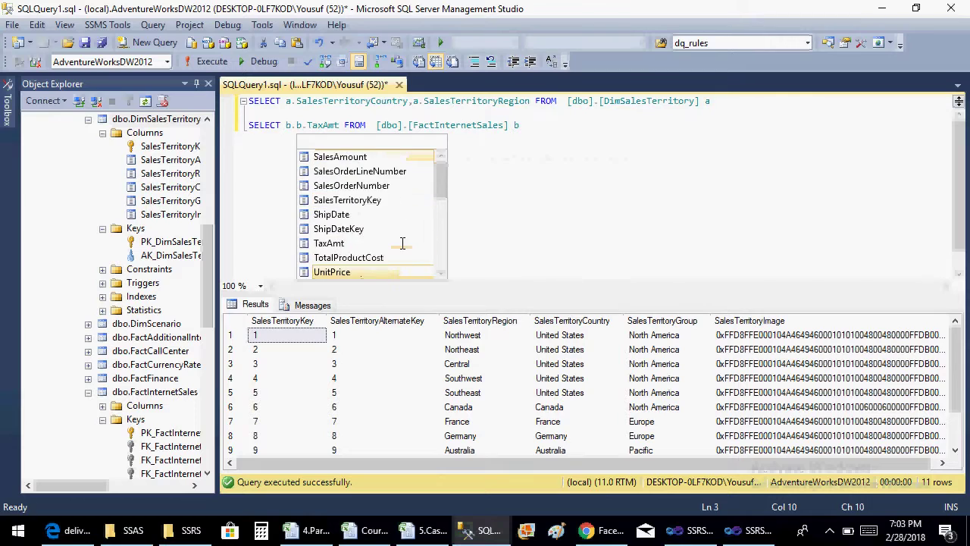
pyautogui.press('Up')
pyautogui.press('Up')
pyautogui.press('Up')
pyautogui.press('Up')
pyautogui.press('Up')
pyautogui.press('Up')
pyautogui.press('Up')
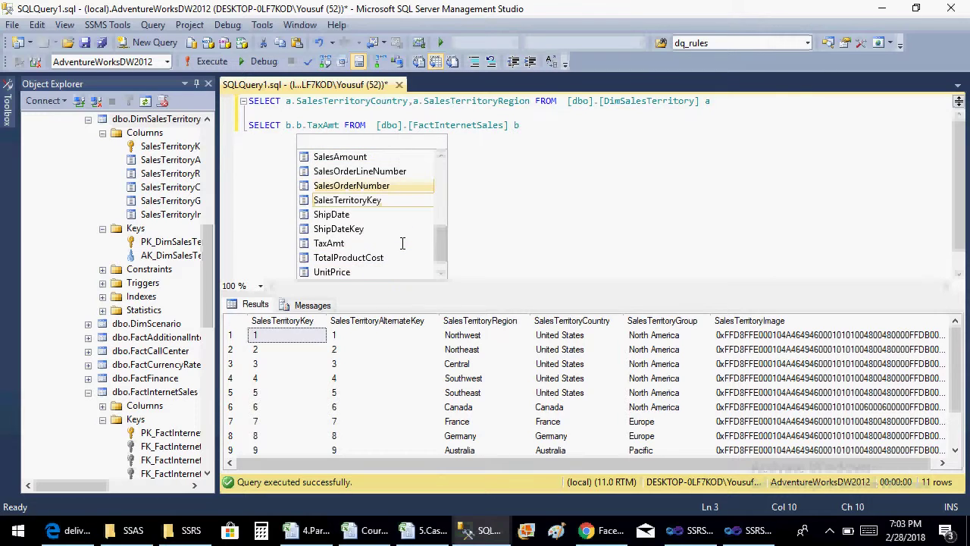
pyautogui.press('Down')
pyautogui.press('Tab')
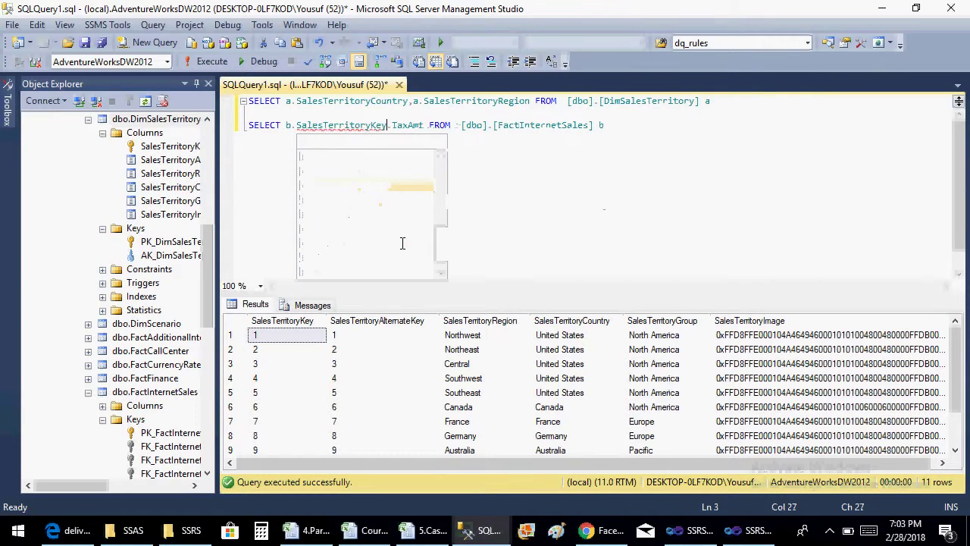
pyautogui.write(', ')
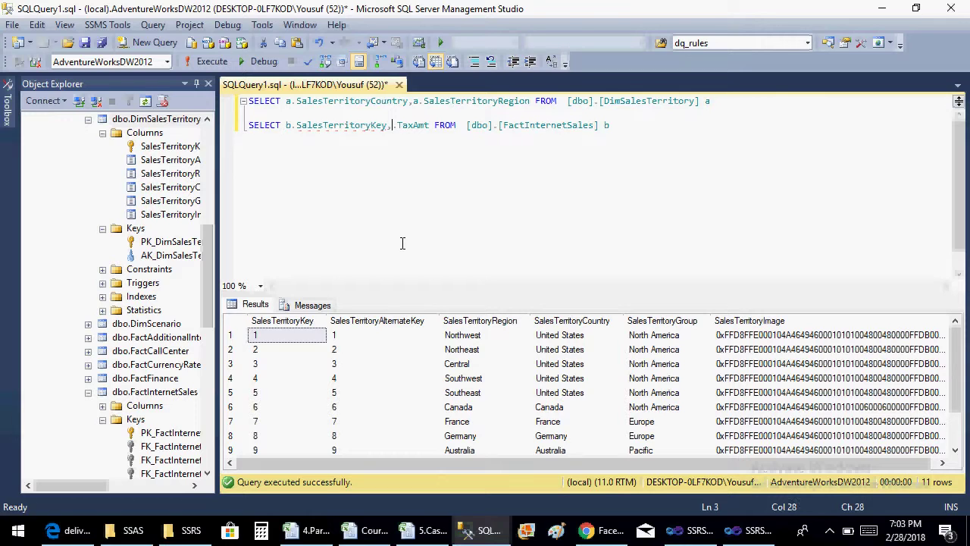
pyautogui.write('b')
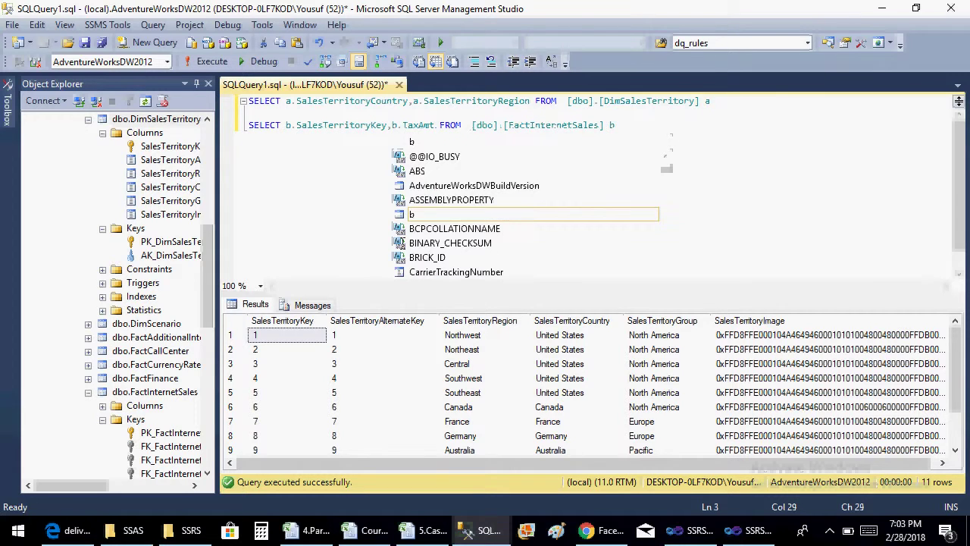
pyautogui.press('Escape')
pyautogui.press('Up')
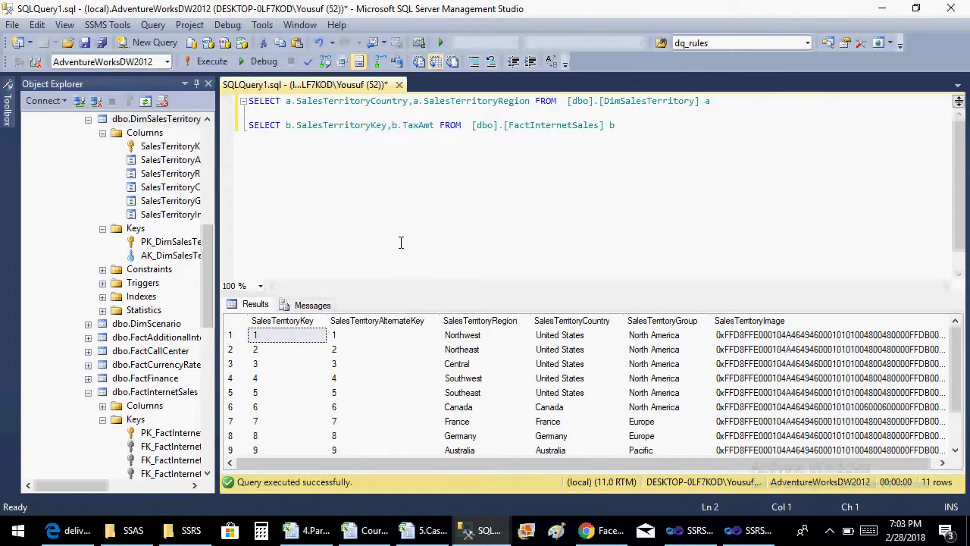
# Copy the SalesTerritoryKey column name into the DimSalesTerritory query as its first selected column, ahead of a.SalesTerritoryCountry
pyautogui.moveTo(387, 125); pyautogui.dragTo(297, 124)
pyautogui.hotkey('ctrl', 'c')
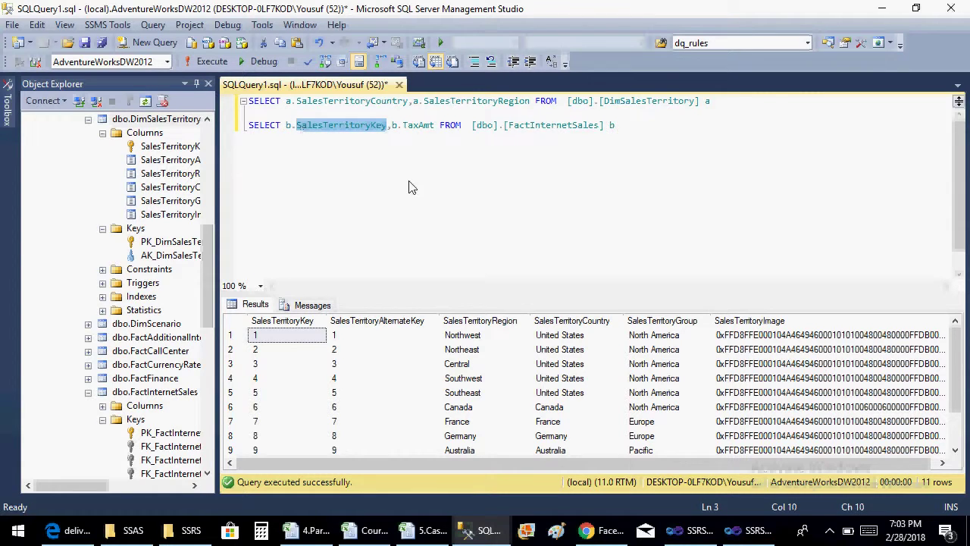
pyautogui.click(296, 101)
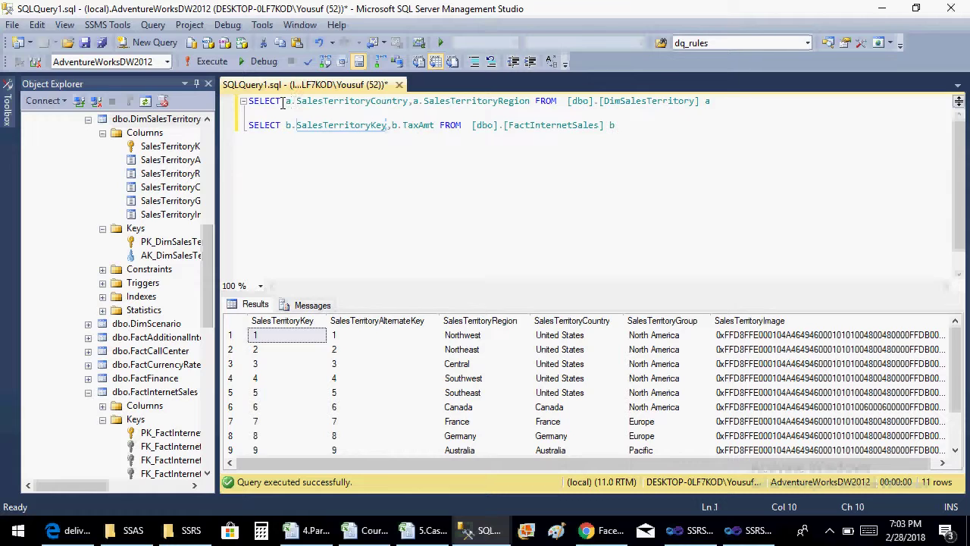
pyautogui.click(286, 101)
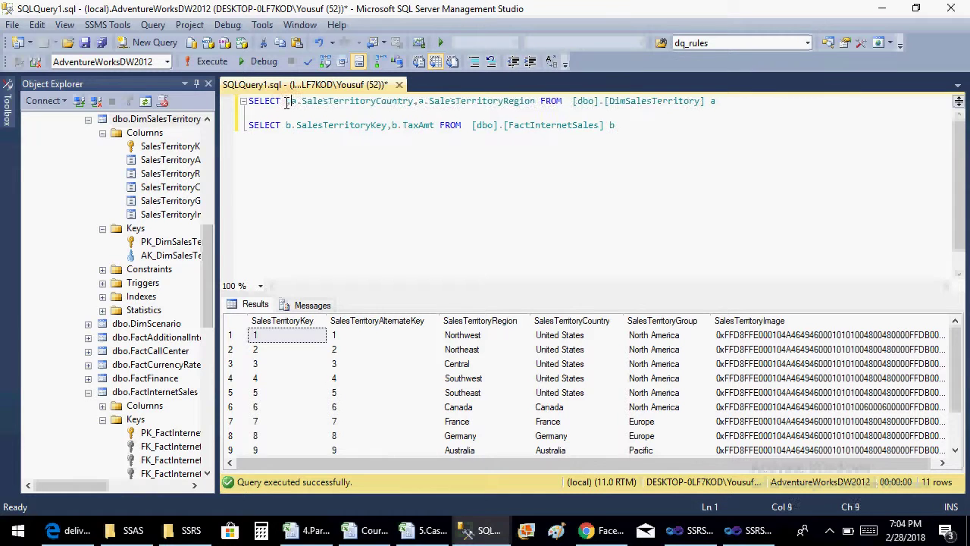
pyautogui.hotkey('ctrl', 'v')
pyautogui.write(',')
pyautogui.press('Down')
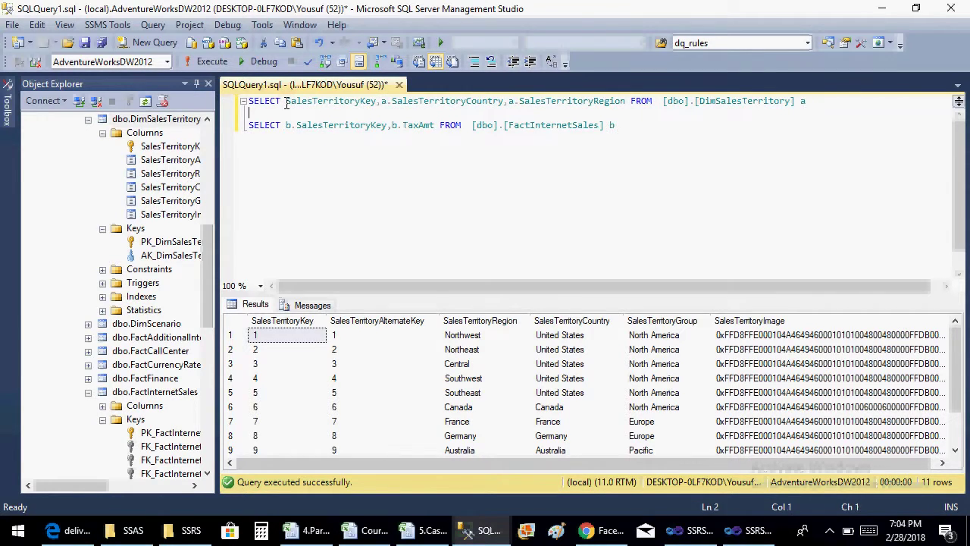
pyautogui.press('Down')
pyautogui.tripleClick(287, 104)
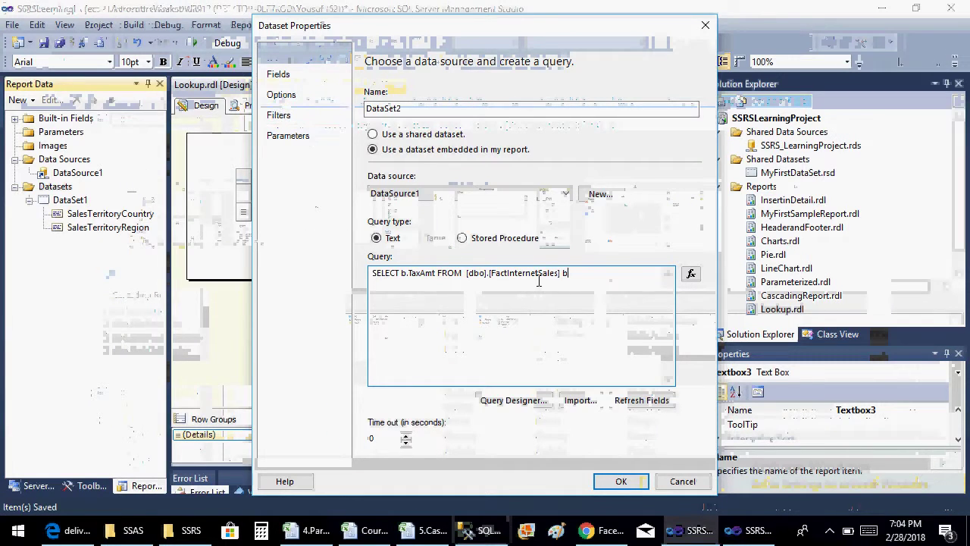
pyautogui.press('super+Tab')
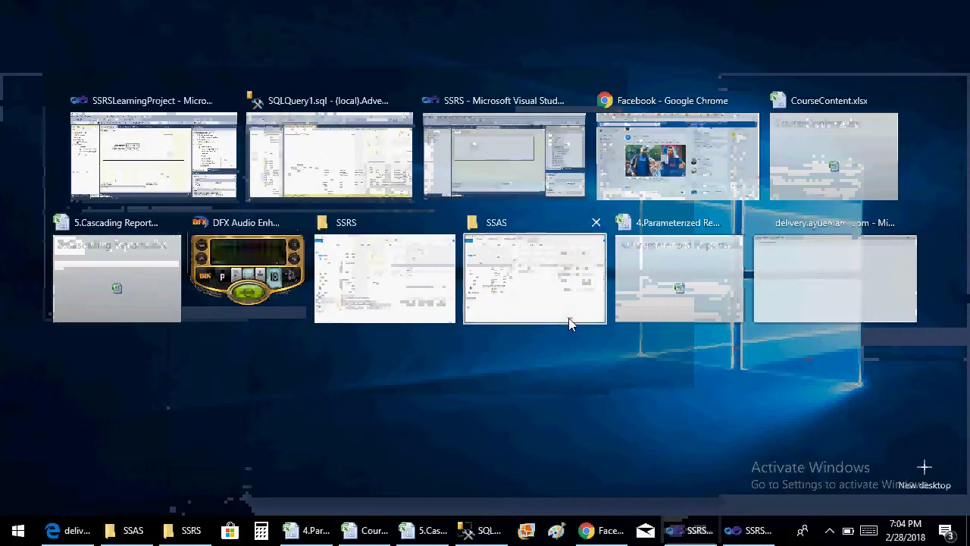
pyautogui.click(351, 179)
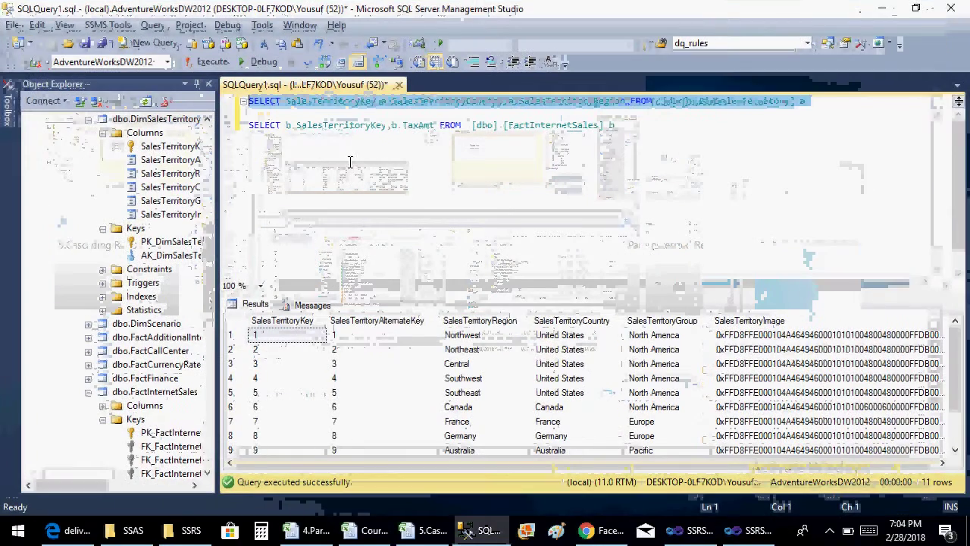
# Copy the updated FactInternetSales query, switch to Visual Studio, replace the DataSet2 query with it and create the dataset
pyautogui.click(645, 126)
pyautogui.hotkey('shift', 'Home')
pyautogui.hotkey('ctrl', 'c')
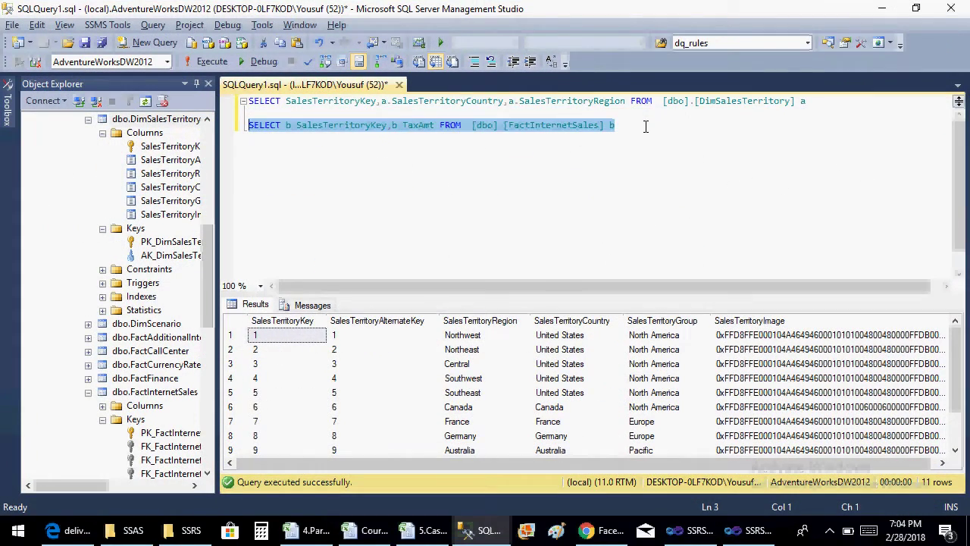
pyautogui.click(716, 538)
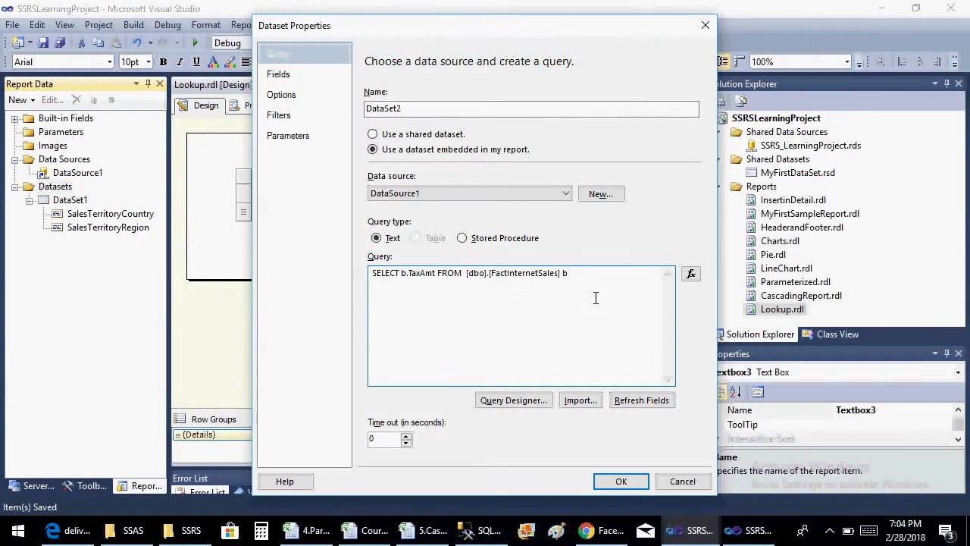
pyautogui.moveTo(568, 273); pyautogui.dragTo(362, 274)
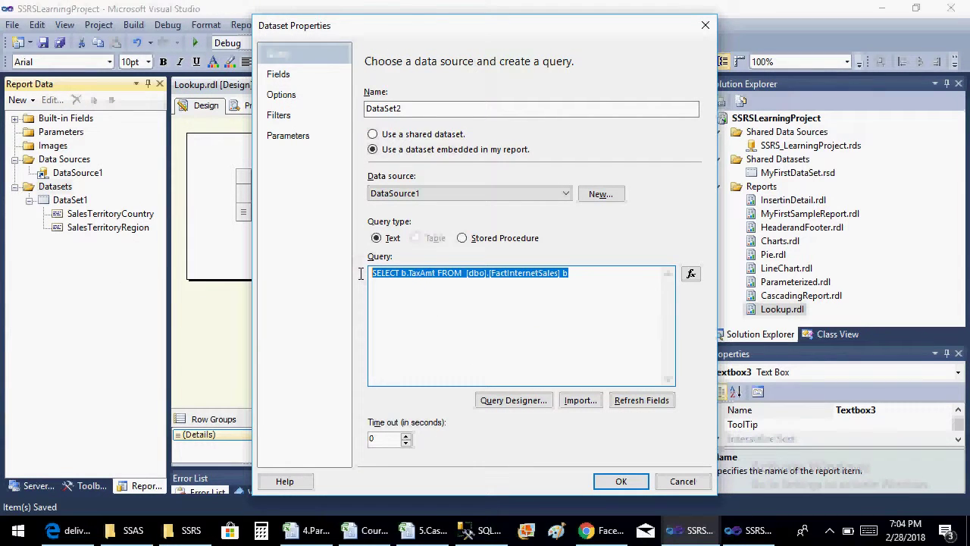
pyautogui.hotkey('ctrl', 'v')
pyautogui.click(629, 483)
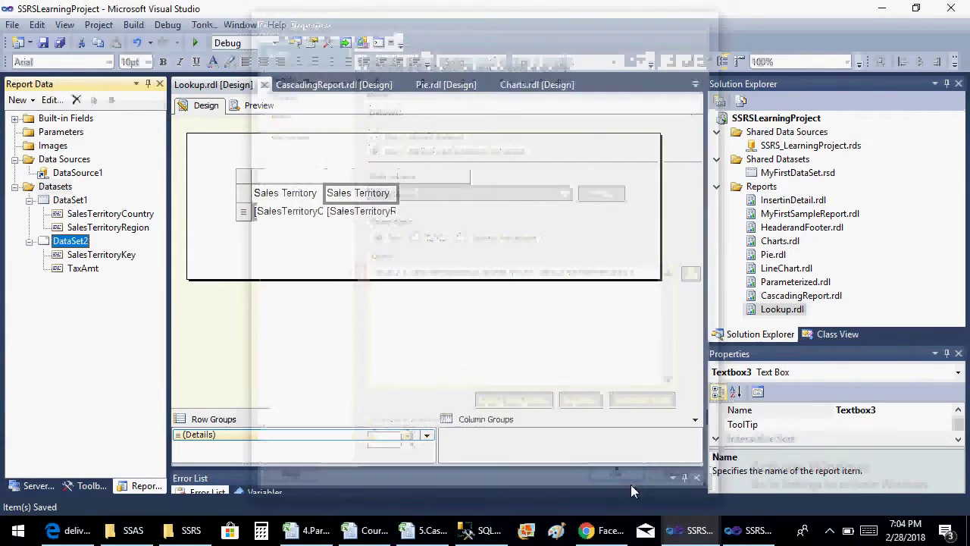
# Replace DataSet1's query with the updated DimSalesTerritory query copied from SQL Server Management Studio, expand DataSet1's fields and save the report
pyautogui.doubleClick(75, 203)
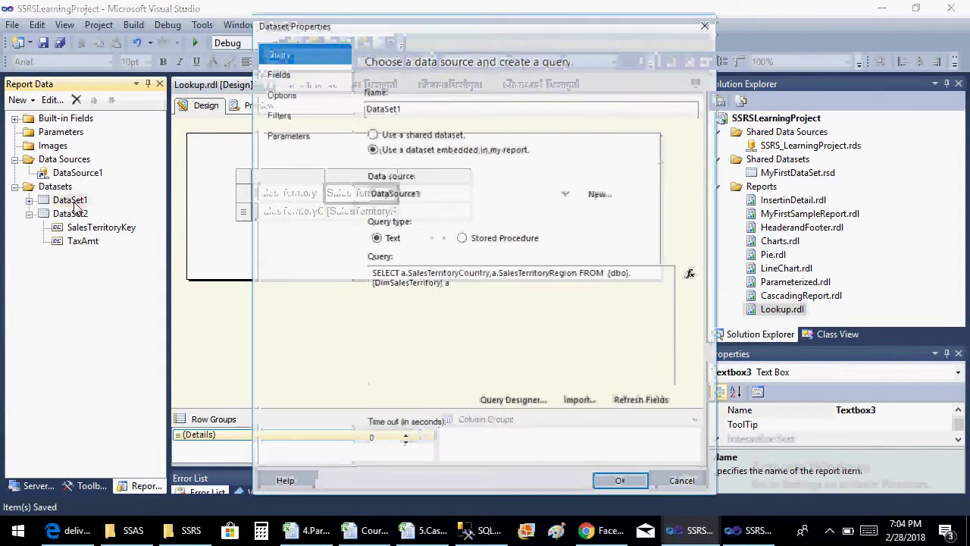
pyautogui.click(493, 531)
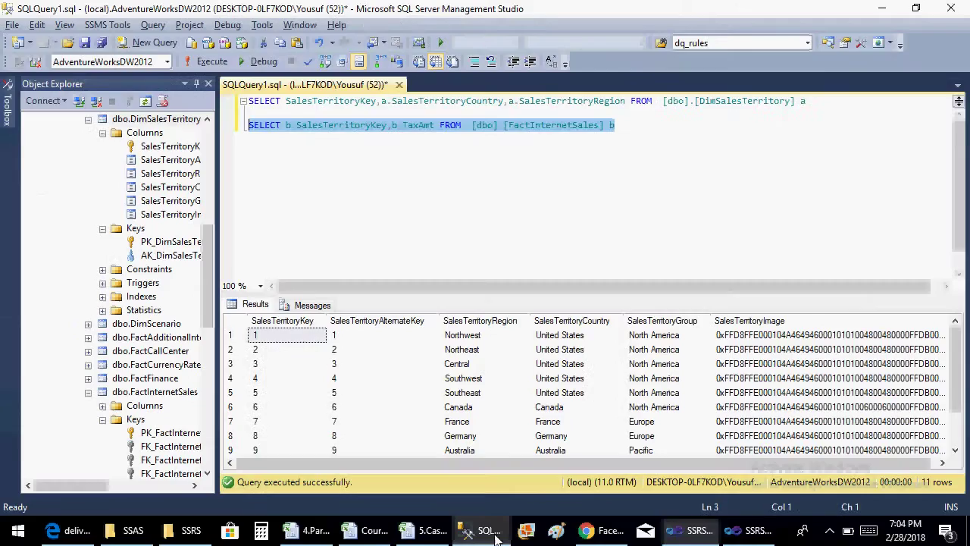
pyautogui.click(328, 112)
pyautogui.hotkey('shift', 'Up')
pyautogui.hotkey('ctrl', 'c')
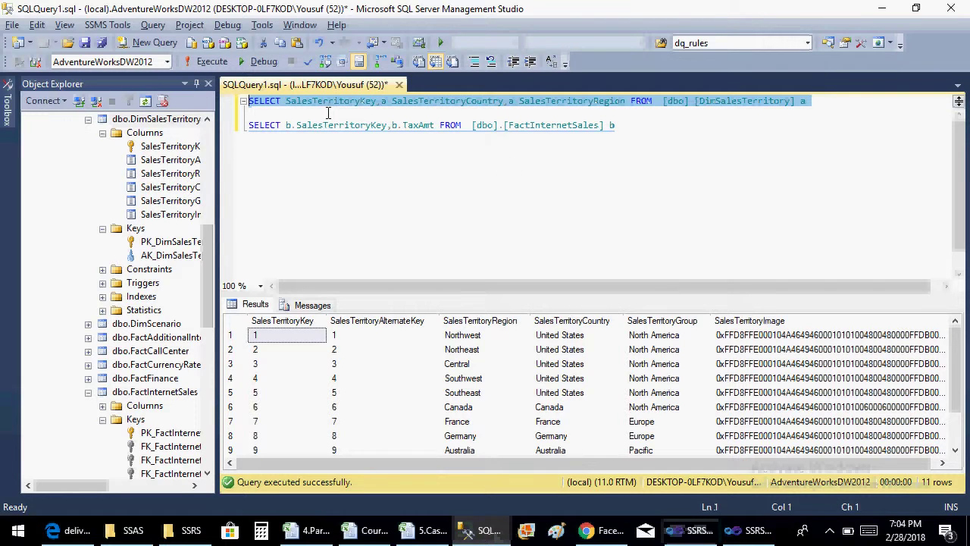
pyautogui.hotkey('alt', 'Tab')
pyautogui.click(468, 290)
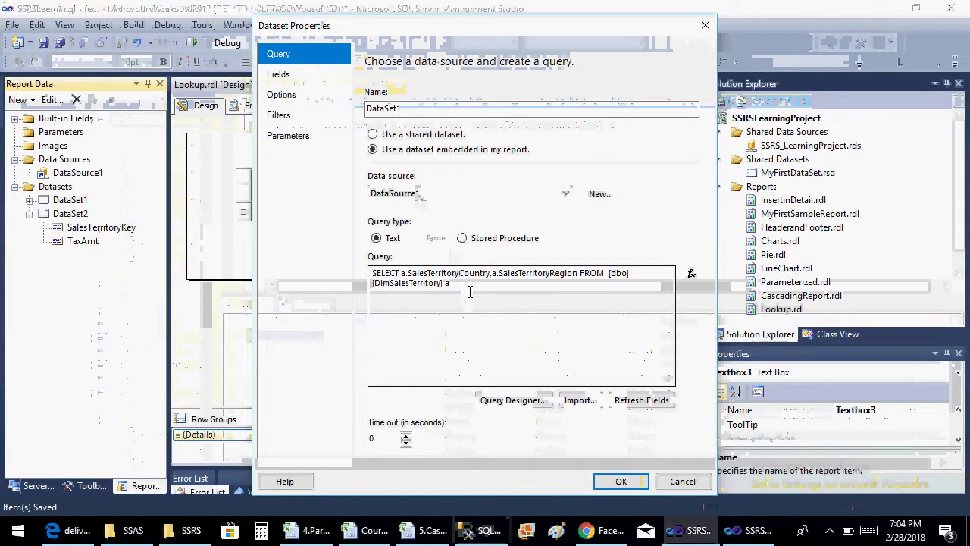
pyautogui.hotkey('ctrl', 'a')
pyautogui.hotkey('ctrl', 'v')
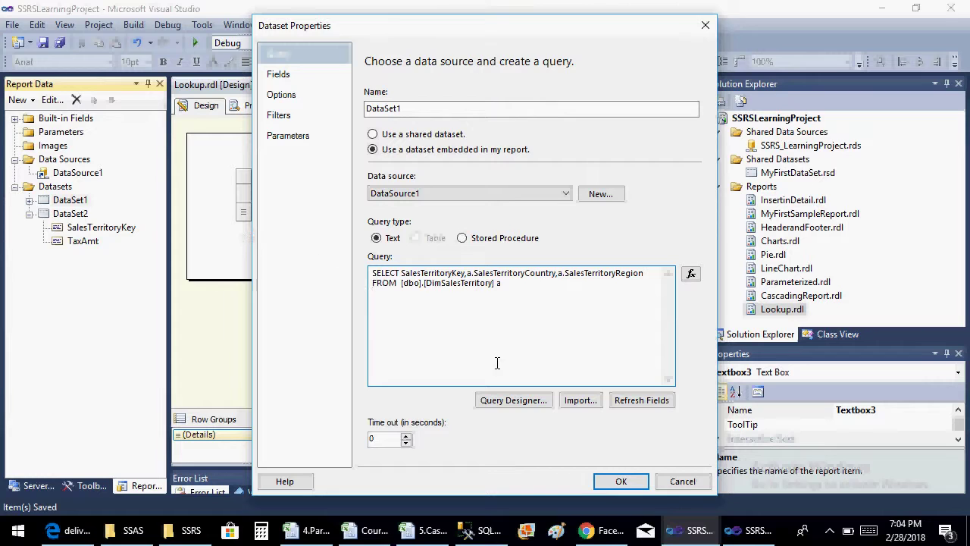
pyautogui.click(618, 480)
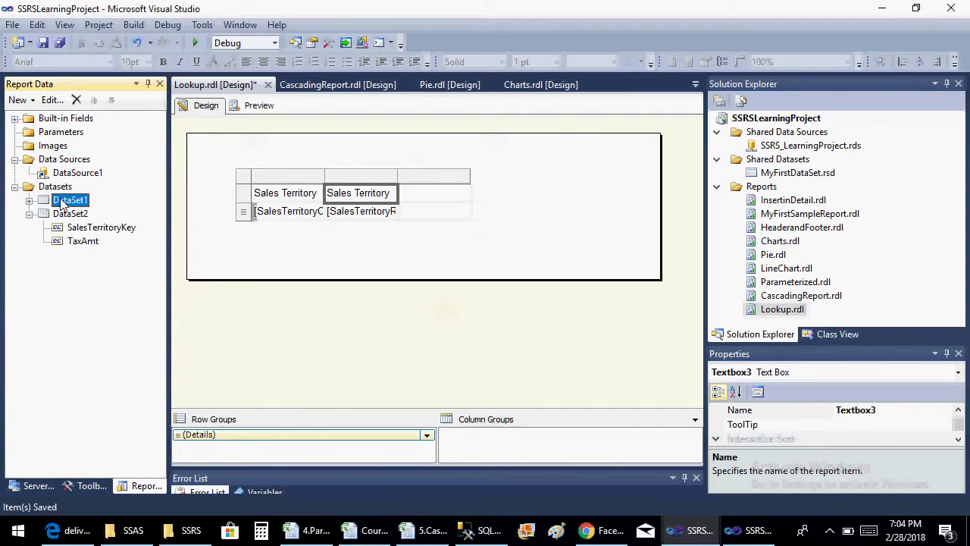
pyautogui.click(29, 201)
pyautogui.hotkey('ctrl', 's')
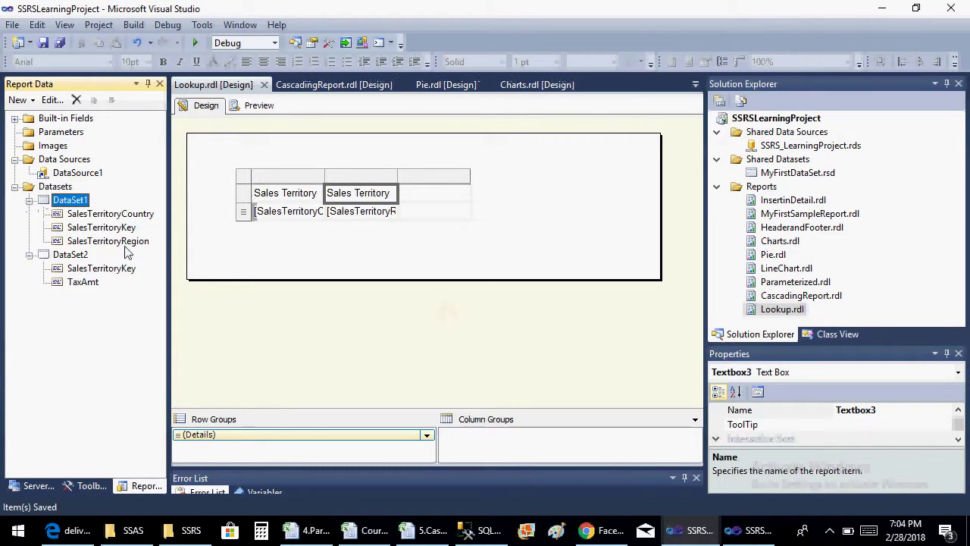
# Try to place DataSet2's TaxAmt field in the detail cell of the table's third column
pyautogui.click(428, 194)
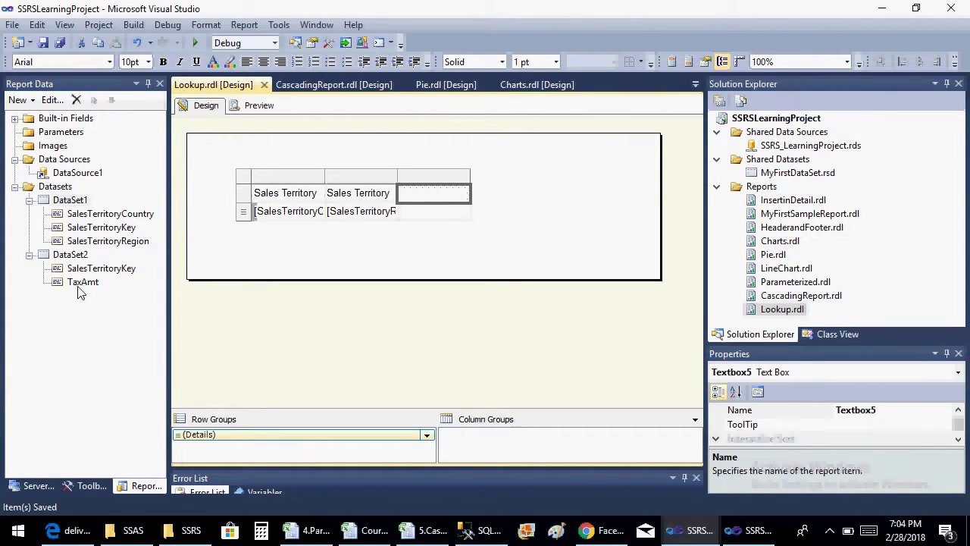
pyautogui.moveTo(78, 287); pyautogui.dragTo(421, 216)
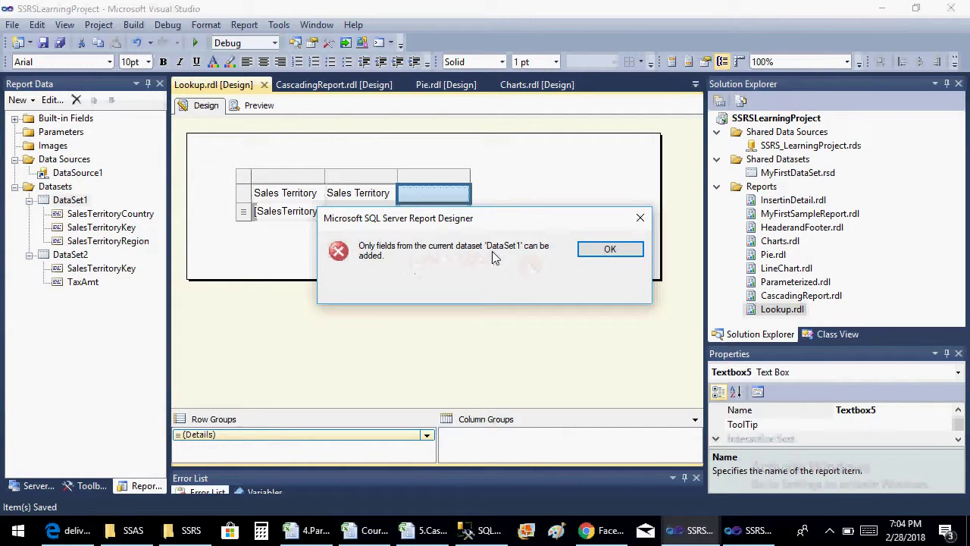
pyautogui.click(609, 250)
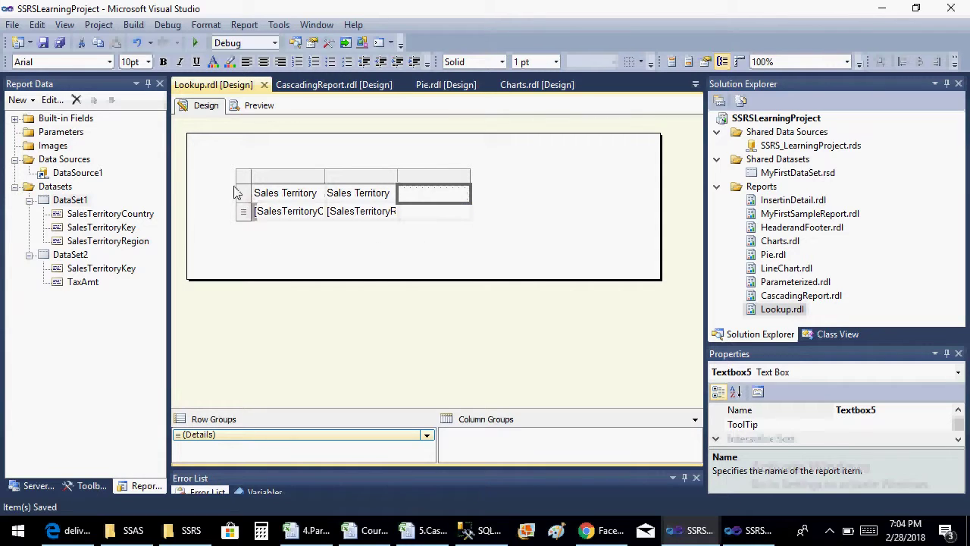
# Open the expression for the empty detail cell in the third column and begin it with =LOOKUP(
pyautogui.click(273, 177)
pyautogui.click(254, 184)
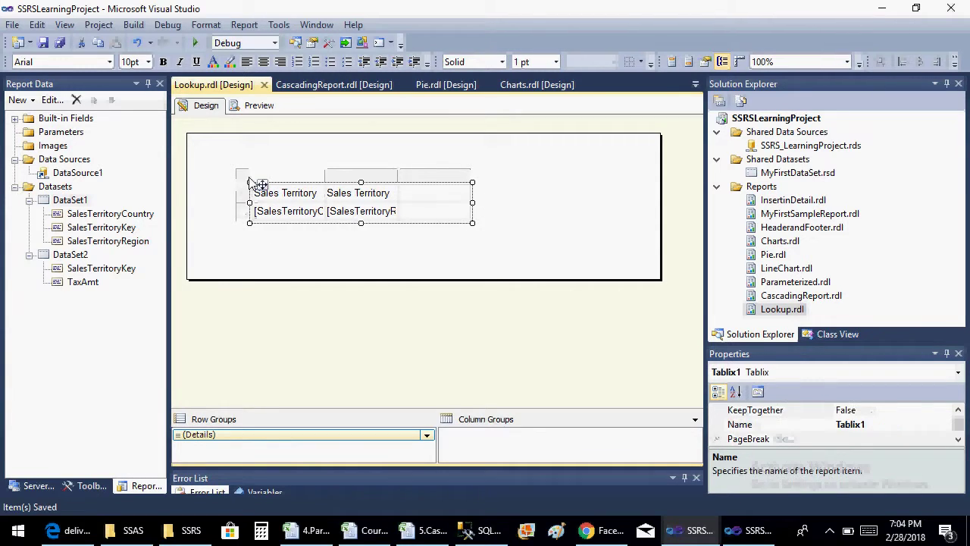
pyautogui.click(436, 211)
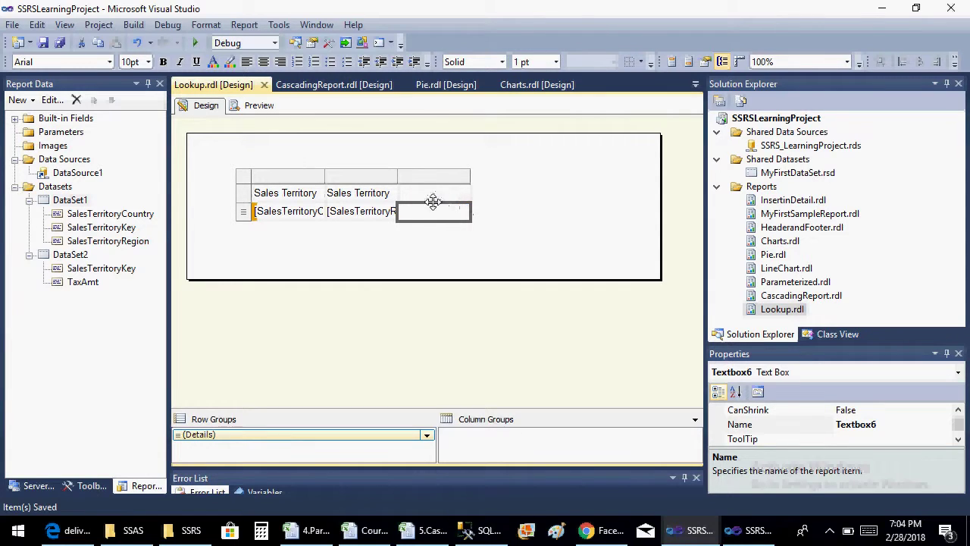
pyautogui.rightClick(433, 212)
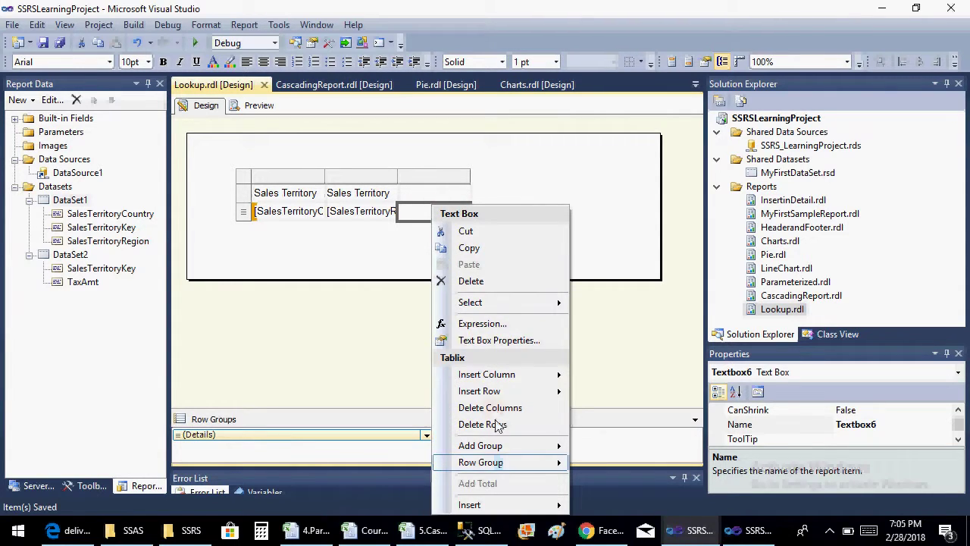
pyautogui.click(481, 324)
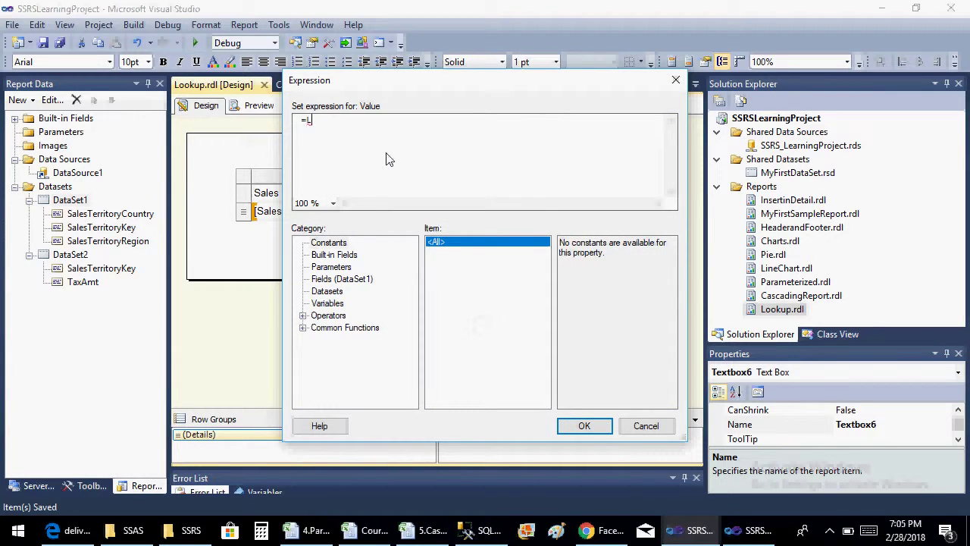
pyautogui.write('LOOKUP(')
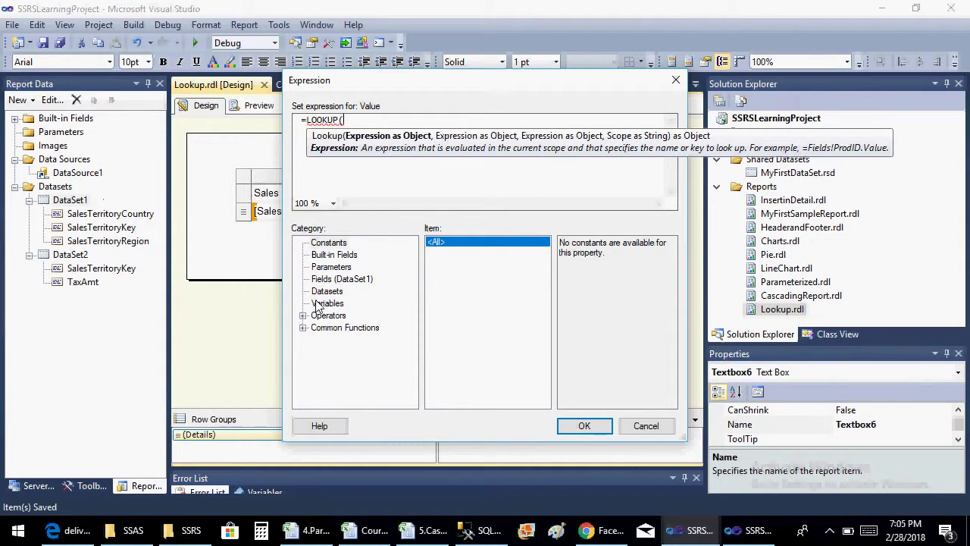
pyautogui.click(346, 281)
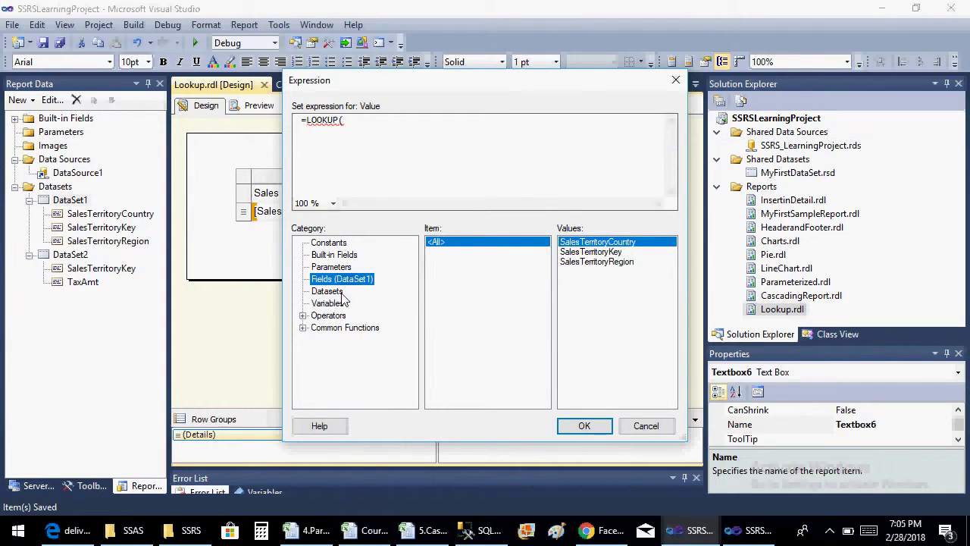
pyautogui.click(341, 294)
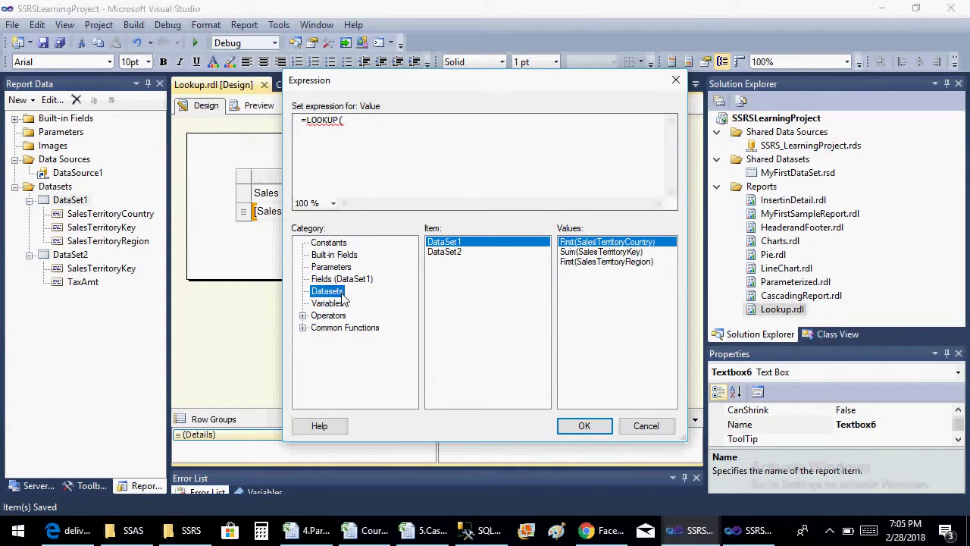
pyautogui.doubleClick(614, 253)
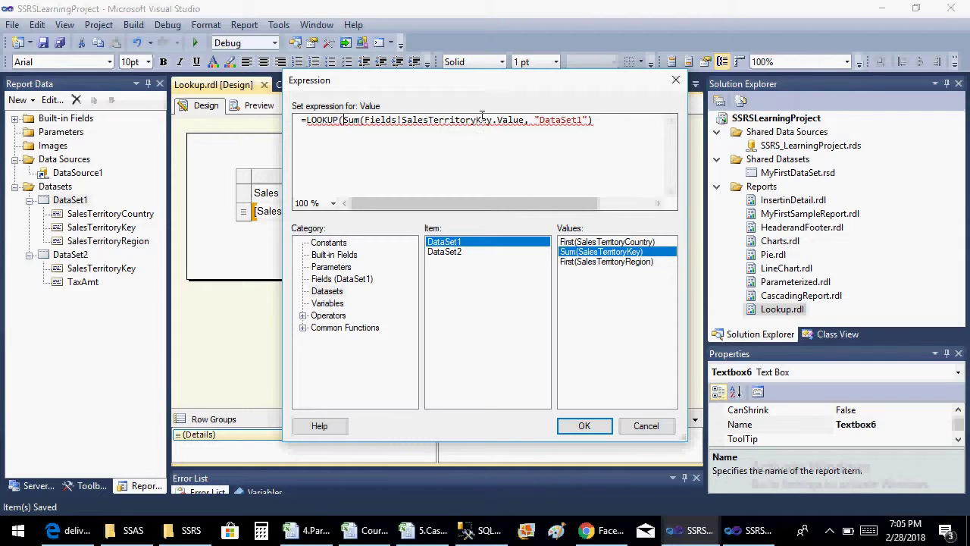
pyautogui.keyDown('shift'); pyautogui.click(596, 129); pyautogui.keyUp('shift')
pyautogui.press('BackSpace')
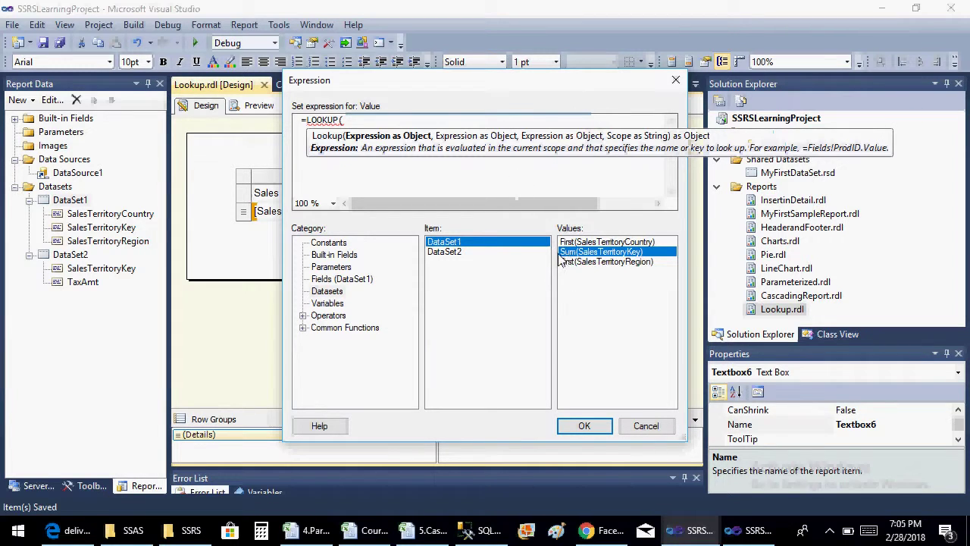
pyautogui.click(337, 294)
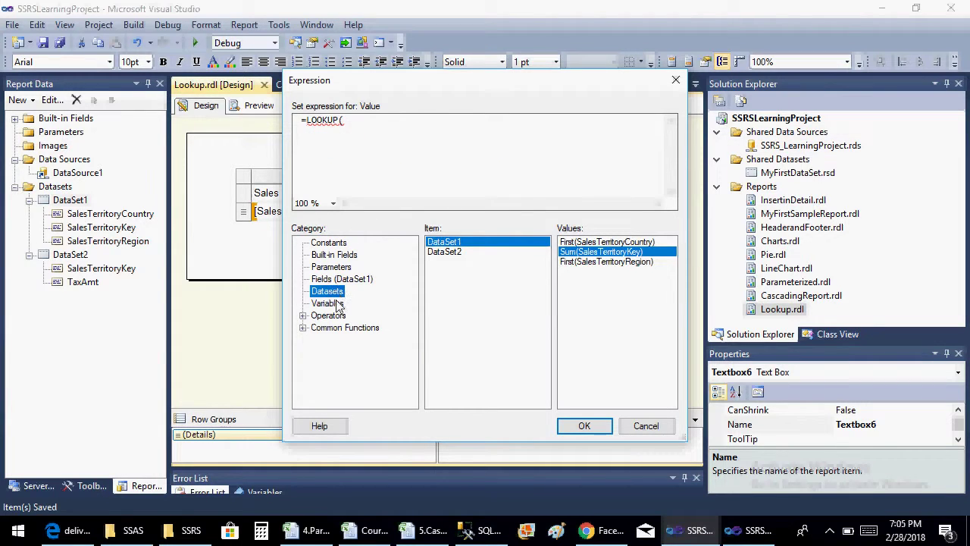
pyautogui.click(338, 303)
pyautogui.click(338, 292)
pyautogui.click(337, 280)
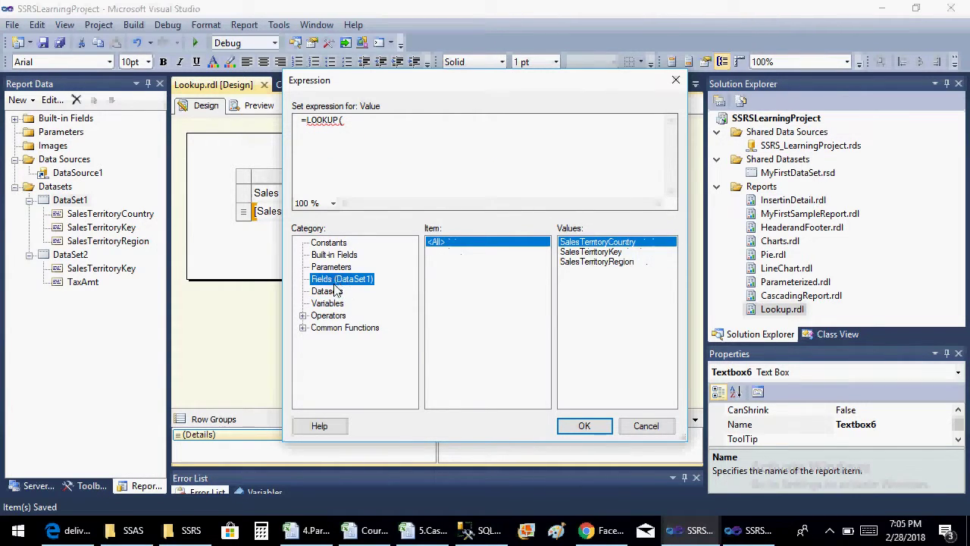
# Insert DataSet1's SalesTerritoryKey as the first Lookup argument, trimmed to Fields!SalesTerritoryKey.Value without Sum or dataset scope, followed by a comma
pyautogui.click(336, 292)
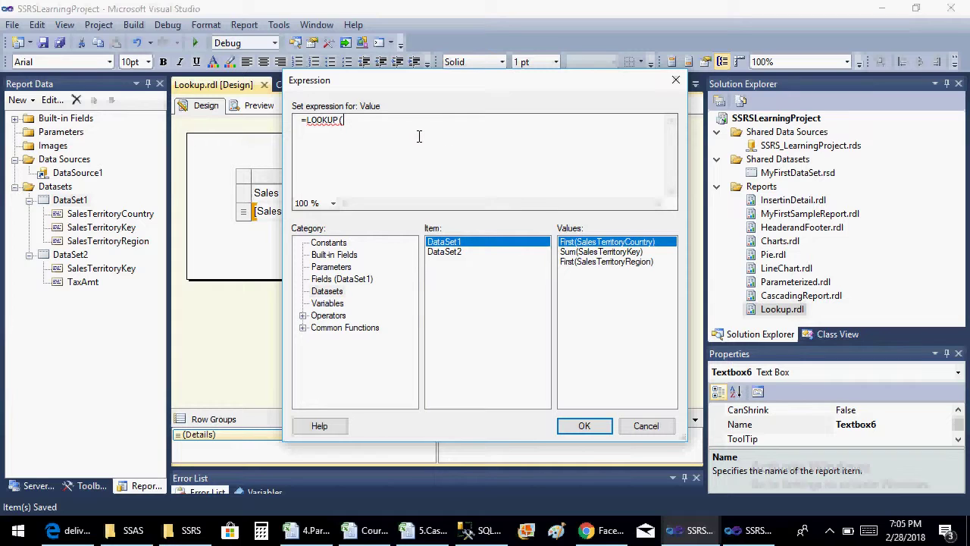
pyautogui.click(573, 254)
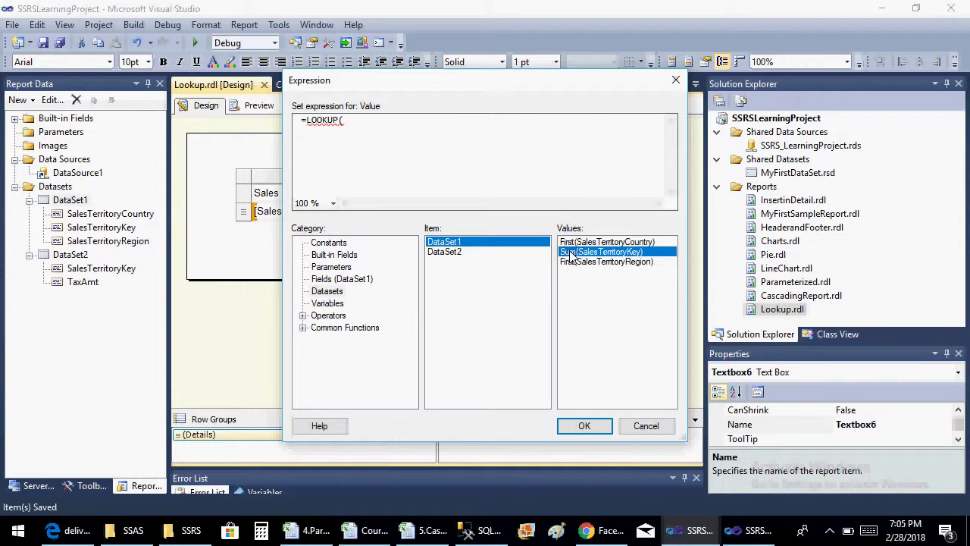
pyautogui.doubleClick(572, 254)
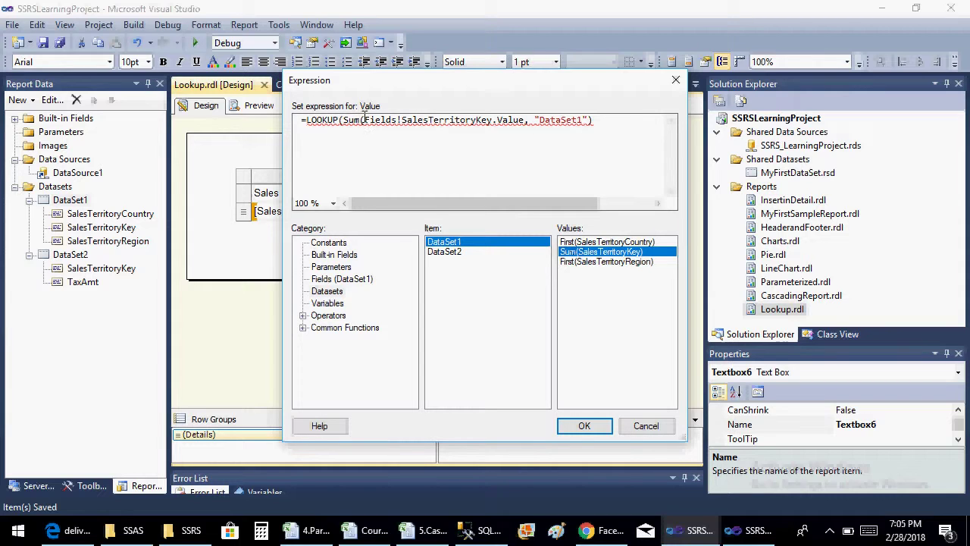
pyautogui.moveTo(363, 119); pyautogui.dragTo(345, 118)
pyautogui.press('Delete')
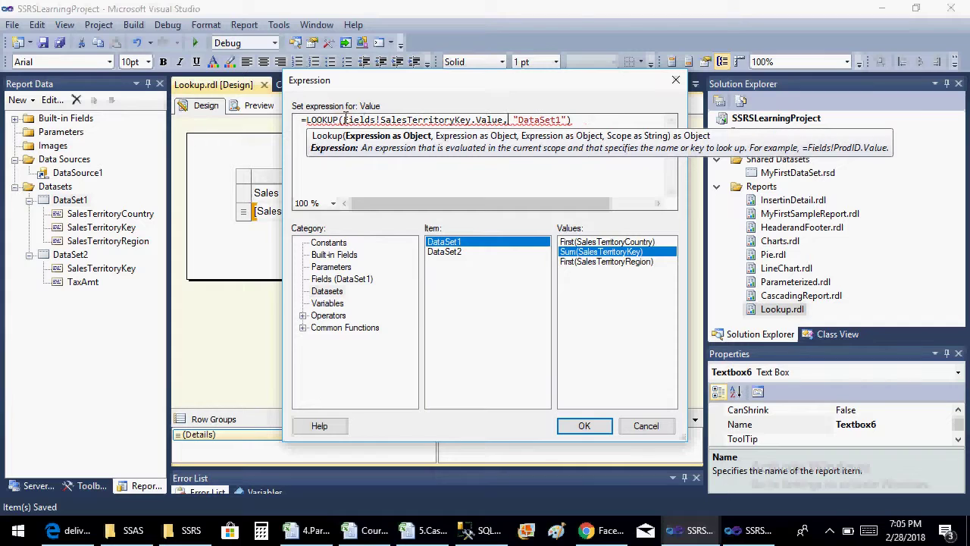
pyautogui.press('Right')
pyautogui.press('Right')
pyautogui.press('Right')
pyautogui.hotkey('shift', 'Right')
pyautogui.hotkey('shift', 'Right')
pyautogui.hotkey('shift', 'Right')
pyautogui.hotkey('shift', 'Right')
pyautogui.hotkey('shift', 'Right')
pyautogui.hotkey('shift', 'Right')
pyautogui.hotkey('shift', 'Right')
pyautogui.hotkey('shift', 'Right')
pyautogui.hotkey('shift', 'Right')
pyautogui.hotkey('shift', 'Right')
pyautogui.hotkey('shift', 'Right')
pyautogui.hotkey('shift', 'Right')
pyautogui.hotkey('shift', 'Right')
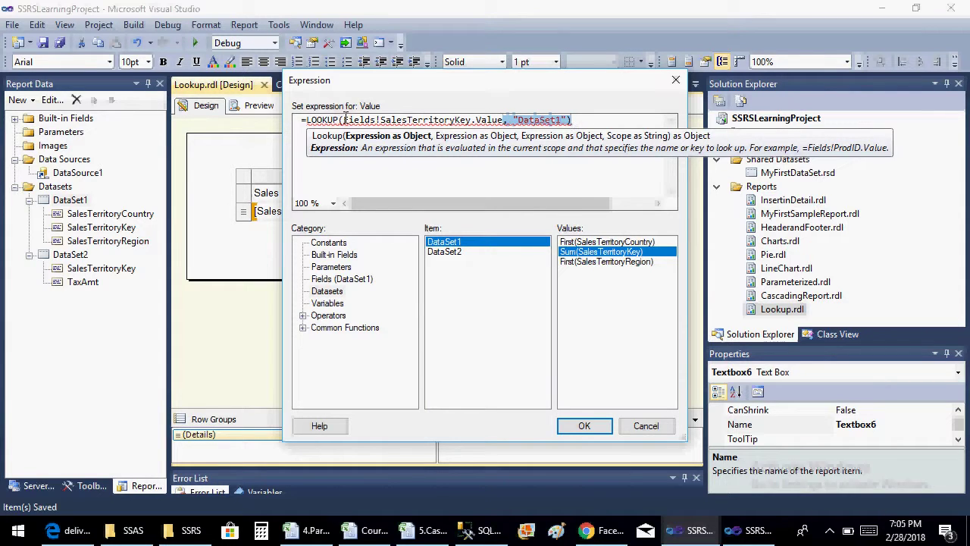
pyautogui.press('Delete')
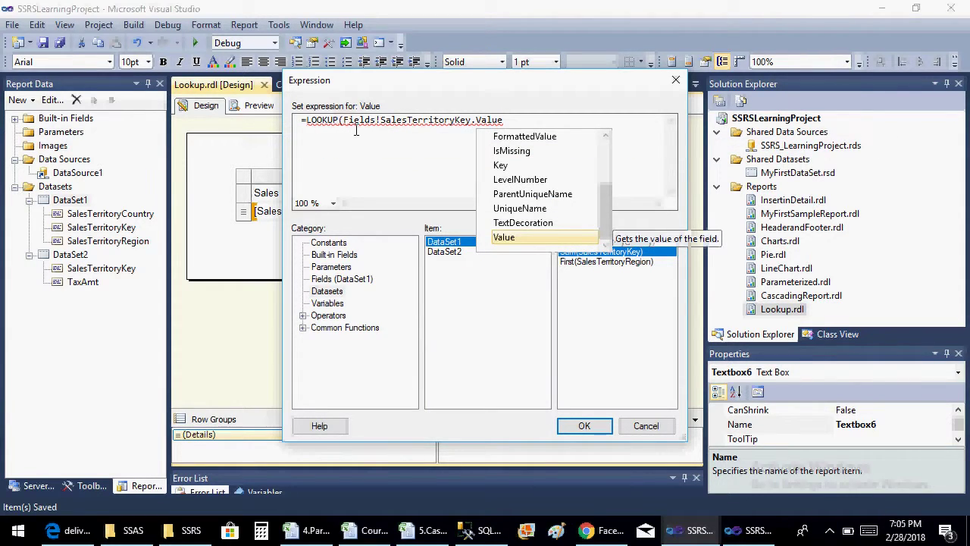
pyautogui.press('Escape')
pyautogui.write(',')
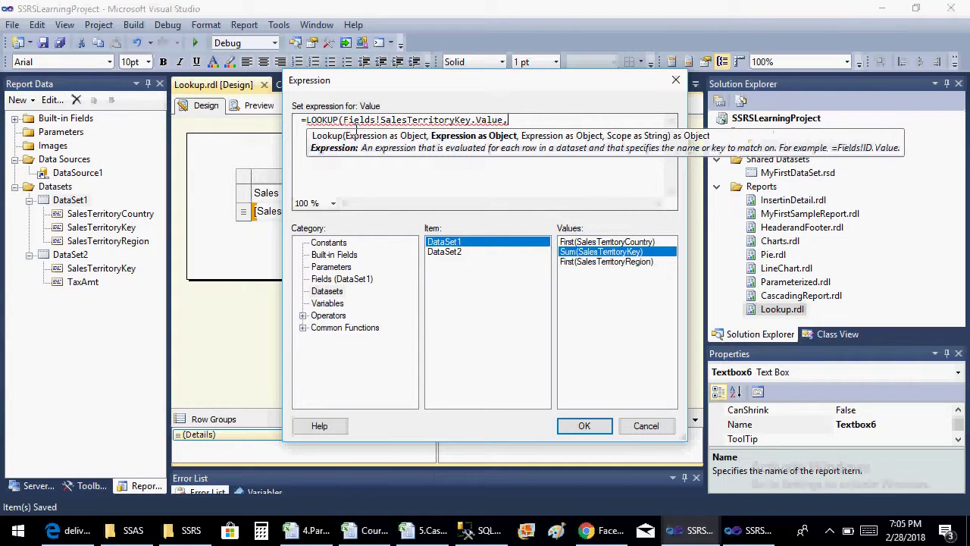
# Add DataSet2's SalesTerritoryKey as the second Lookup argument, trimmed to Fields!SalesTerritoryKey.Value without Sum or dataset scope
pyautogui.click(455, 256)
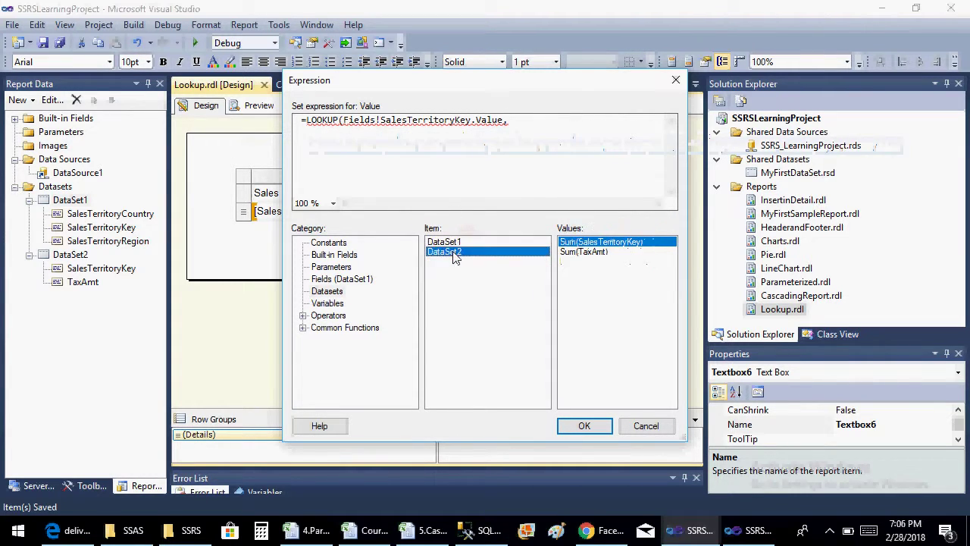
pyautogui.doubleClick(611, 243)
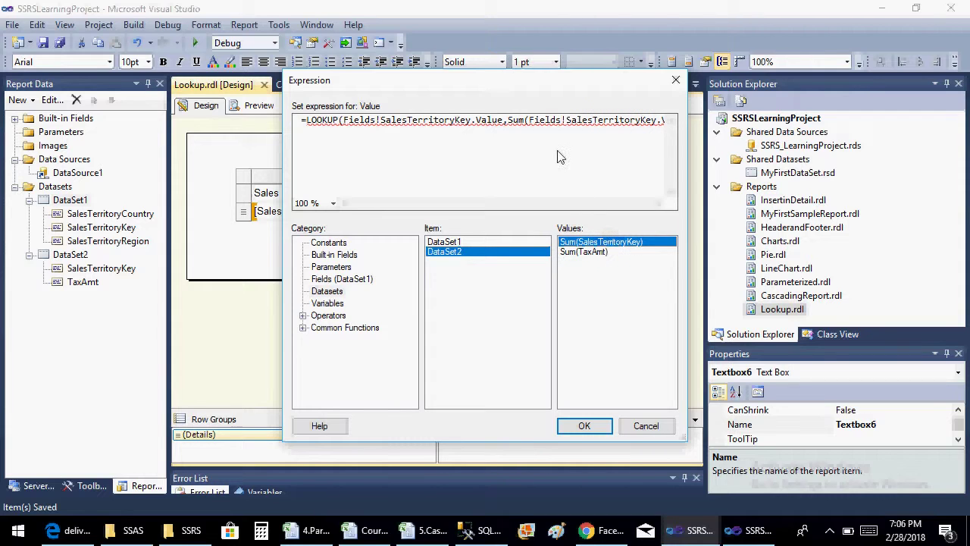
pyautogui.click(528, 122)
pyautogui.press('BackSpace')
pyautogui.press('BackSpace')
pyautogui.press('BackSpace')
pyautogui.press('BackSpace')
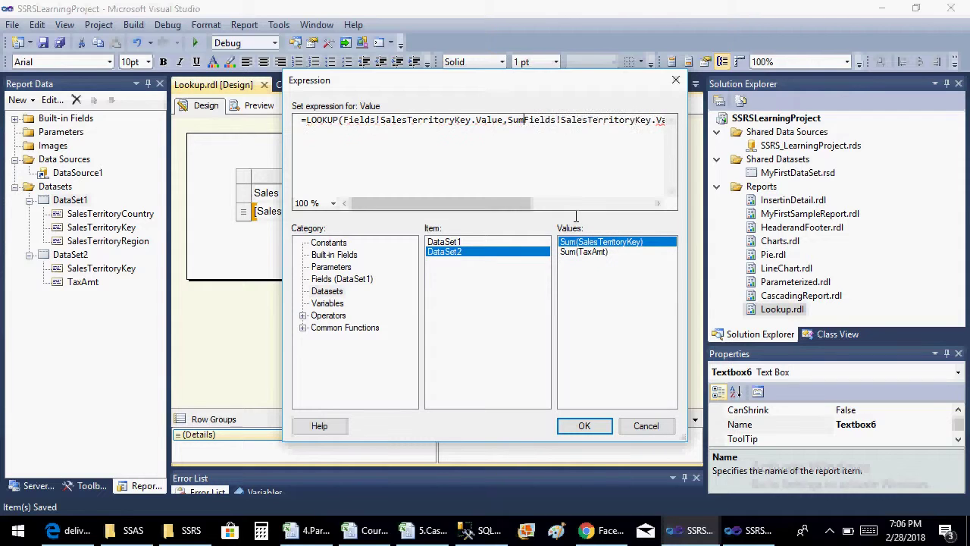
pyautogui.press('Right')
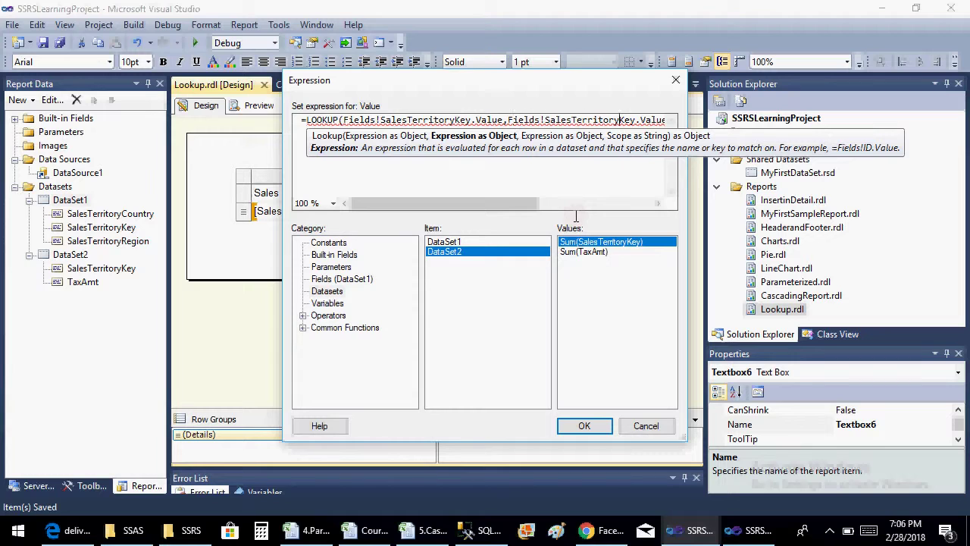
pyautogui.write(', "DataSet2")')
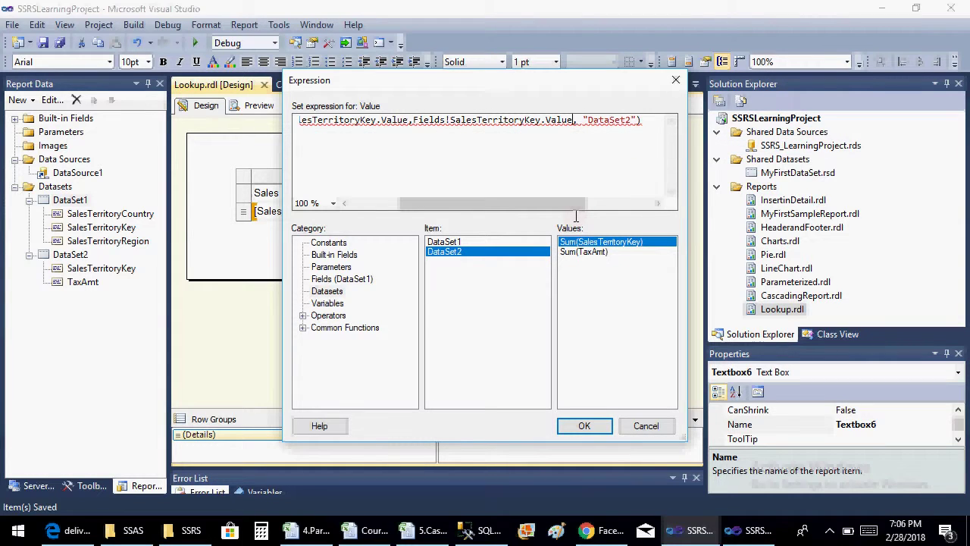
pyautogui.press('BackSpace')
pyautogui.press('BackSpace')
pyautogui.press('BackSpace')
pyautogui.press('BackSpace')
pyautogui.press('BackSpace')
pyautogui.press('BackSpace')
pyautogui.press('BackSpace')
pyautogui.press('BackSpace')
pyautogui.press('BackSpace')
pyautogui.press('BackSpace')
pyautogui.press('BackSpace')
pyautogui.press('BackSpace')
pyautogui.press('BackSpace')
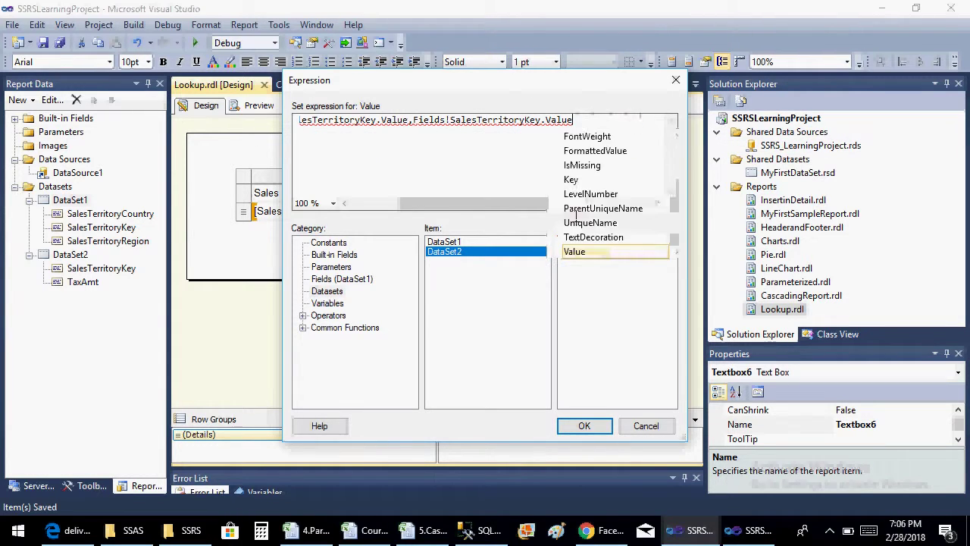
pyautogui.press('Escape')
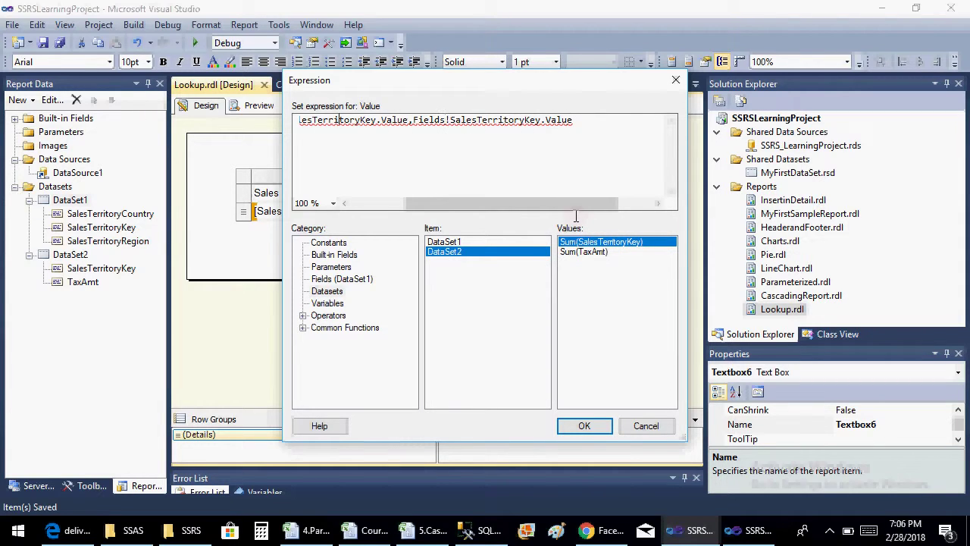
# Review the first two SalesTerritoryKey arguments of the Lookup expression
pyautogui.press('Left')
pyautogui.press('Left')
pyautogui.press('Left')
pyautogui.press('Left')
pyautogui.press('Left')
pyautogui.press('Left')
pyautogui.press('Left')
pyautogui.press('Left')
pyautogui.press('Left')
pyautogui.press('Left')
pyautogui.press('Left')
pyautogui.press('Left')
pyautogui.press('Left')
pyautogui.press('Left')
pyautogui.press('Left')
pyautogui.press('Left')
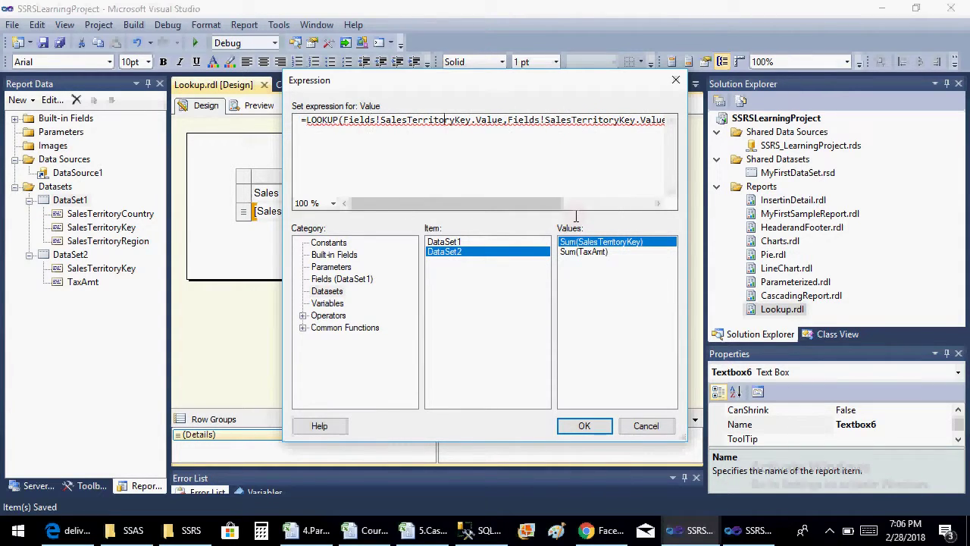
# Append a comma and DataSet2's TaxAmt without the Sum wrapper, ending the expression with Fields!TaxAmt.Value, "DataSet2")
pyautogui.press('End')
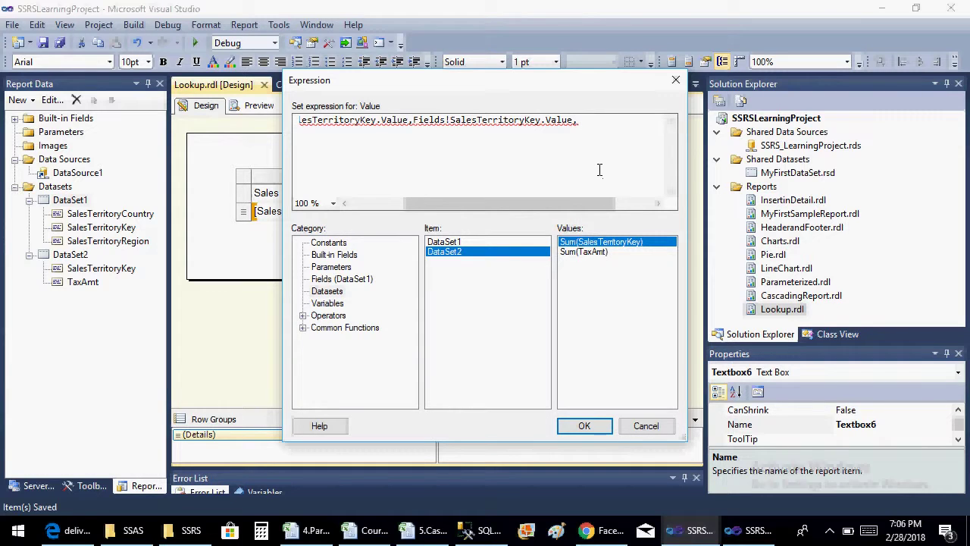
pyautogui.doubleClick(599, 253)
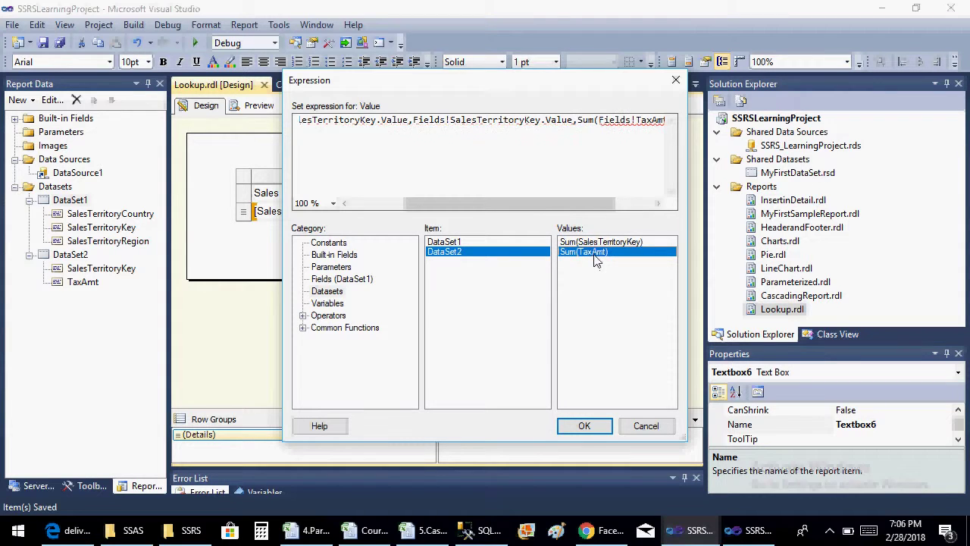
pyautogui.click(599, 123)
pyautogui.press('BackSpace')
pyautogui.press('BackSpace')
pyautogui.press('BackSpace')
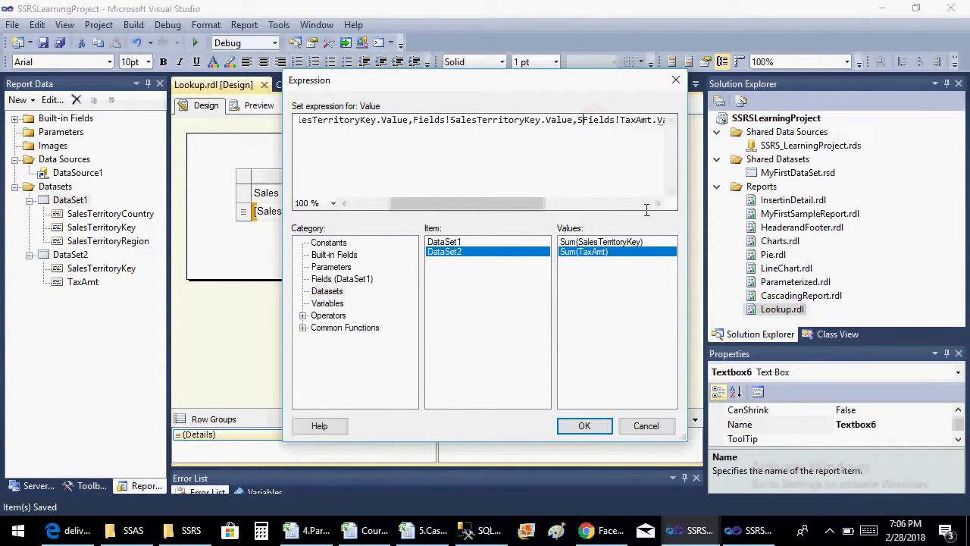
pyautogui.press('BackSpace')
# Read through the complete Lookup expression, checking both key arguments, the returned field and the dataset scope
pyautogui.press('Right')
pyautogui.press('Right')
pyautogui.press('Right')
pyautogui.press('Right')
pyautogui.press('Right')
pyautogui.press('Right')
pyautogui.press('Right')
pyautogui.press('Right')
pyautogui.press('Right')
pyautogui.press('Right')
pyautogui.press('Right')
pyautogui.press('Right')
pyautogui.press('Right')
pyautogui.press('Right')
pyautogui.press('Right')
pyautogui.press('Right')
pyautogui.press('Right')
pyautogui.press('Right')
pyautogui.press('Right')
pyautogui.press('Right')
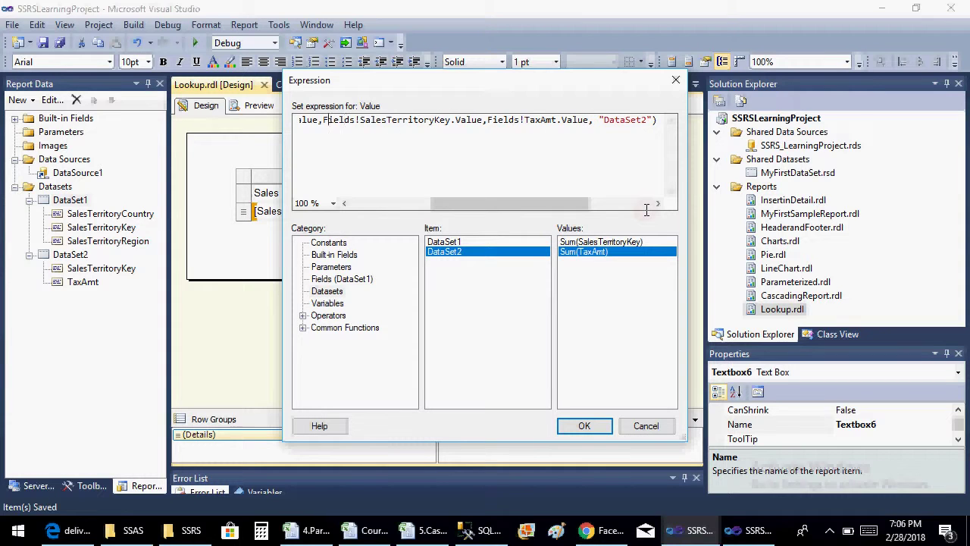
pyautogui.press('Left')
pyautogui.press('Left')
pyautogui.press('Left')
pyautogui.press('Left')
pyautogui.press('Left')
pyautogui.press('Left')
pyautogui.press('Left')
pyautogui.press('Left')
pyautogui.press('Left')
pyautogui.press('Left')
pyautogui.press('Left')
pyautogui.press('Left')
pyautogui.press('Left')
pyautogui.press('Left')
pyautogui.press('Left')
pyautogui.press('Left')
pyautogui.press('Left')
pyautogui.press('Left')
pyautogui.press('Left')
pyautogui.press('Left')
pyautogui.press('Right')
pyautogui.press('Right')
pyautogui.press('Right')
pyautogui.press('Right')
pyautogui.press('Right')
pyautogui.press('Right')
pyautogui.press('Right')
pyautogui.press('Right')
pyautogui.press('Right')
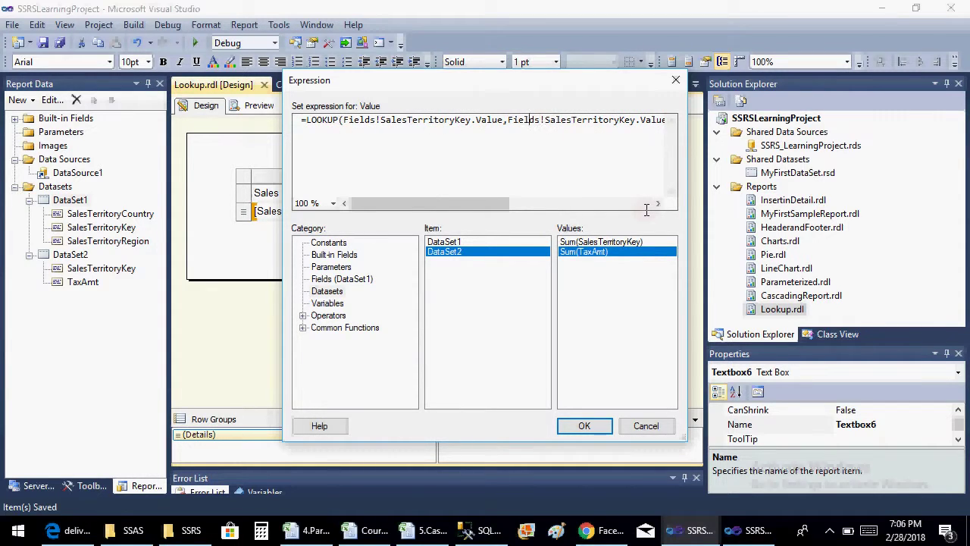
pyautogui.press('Right')
pyautogui.press('Right')
pyautogui.press('Right')
pyautogui.press('Right')
pyautogui.press('Right')
pyautogui.press('Right')
pyautogui.press('Right')
pyautogui.press('Right')
pyautogui.press('Right')
pyautogui.press('Right')
pyautogui.moveTo(469, 203); pyautogui.dragTo(578, 205)
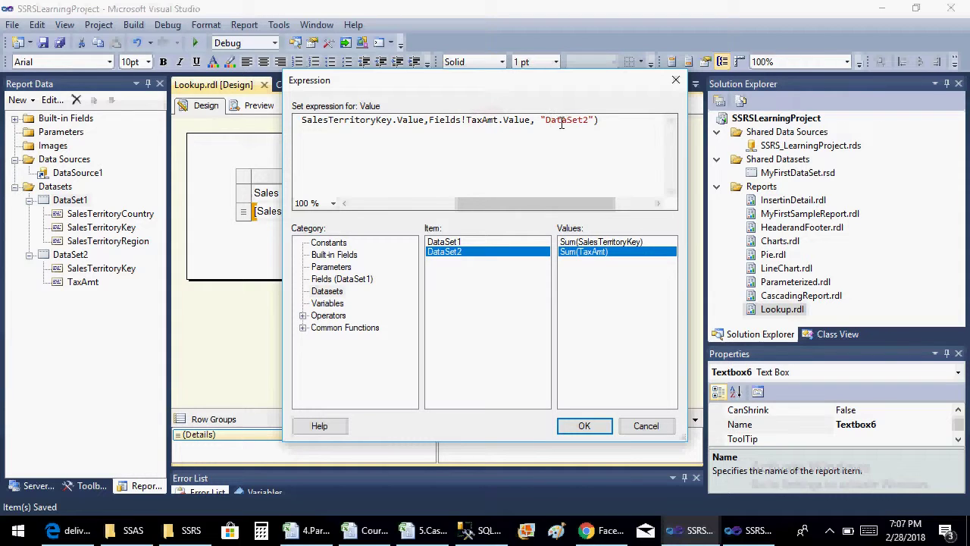
# Apply the Lookup expression to the cell and format the table's header row in bold dark red text
pyautogui.click(584, 424)
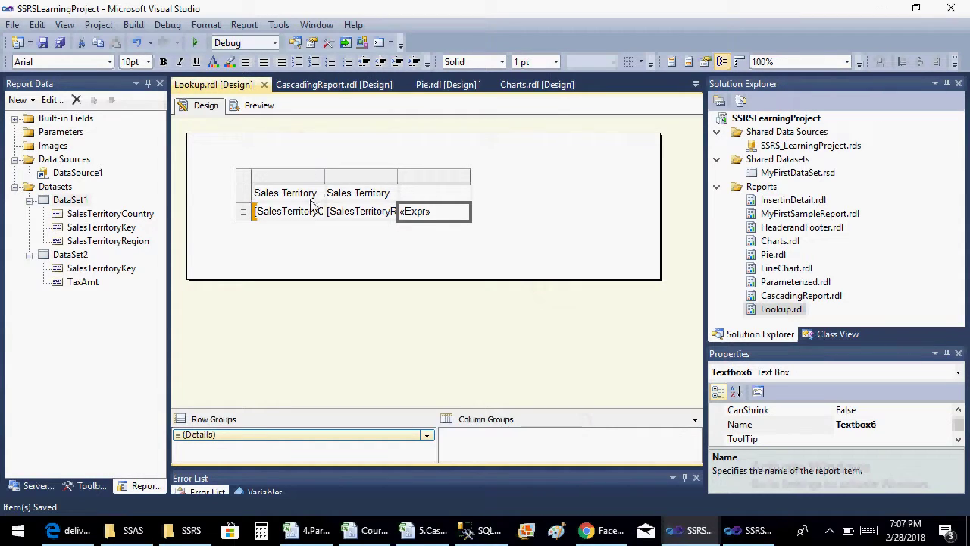
pyautogui.click(244, 194)
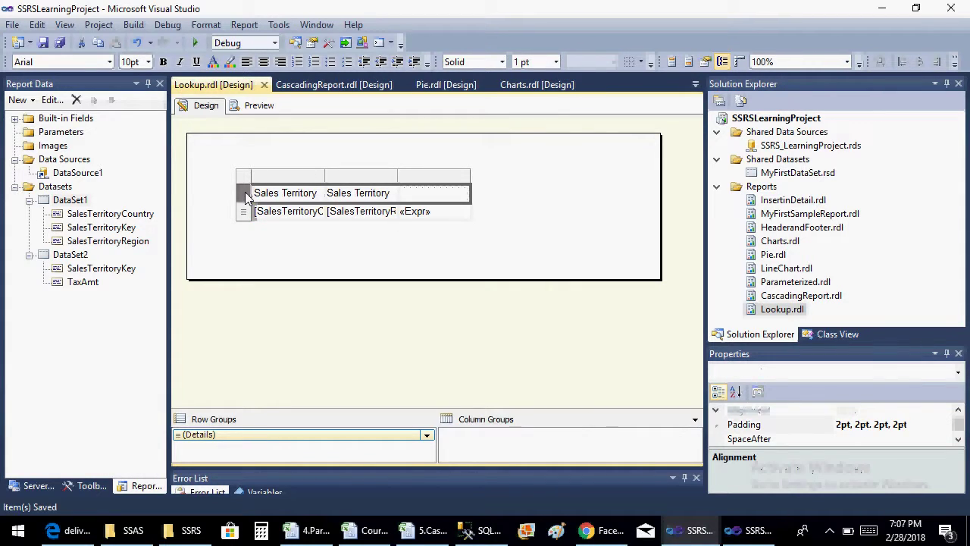
pyautogui.click(163, 61)
pyautogui.click(230, 62)
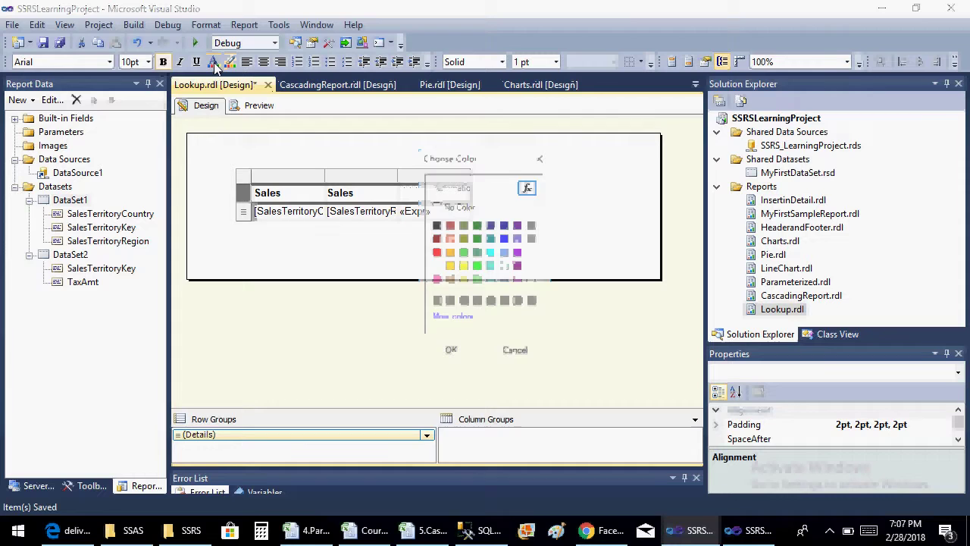
pyautogui.click(436, 240)
pyautogui.click(453, 351)
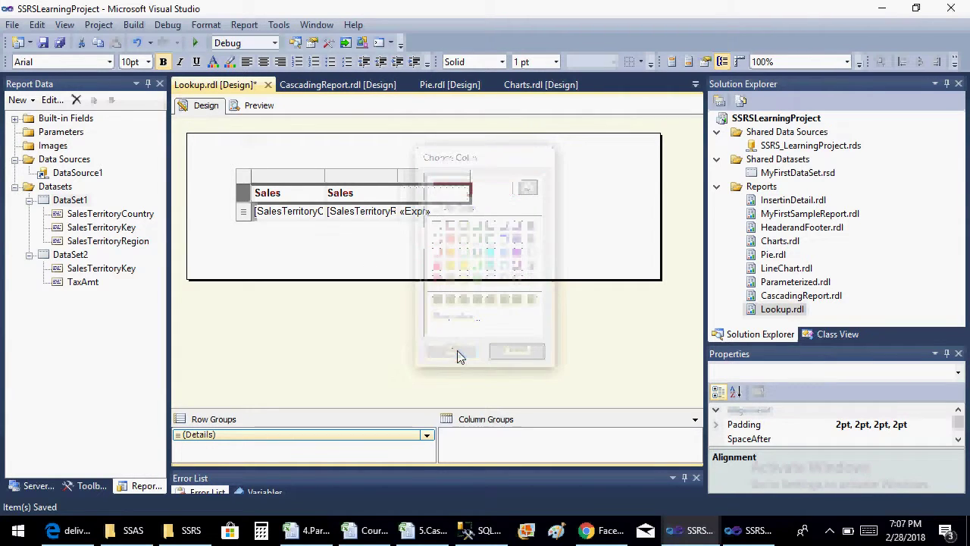
# Title the table's third column Tax Amount and preview the saved report
pyautogui.click(412, 195)
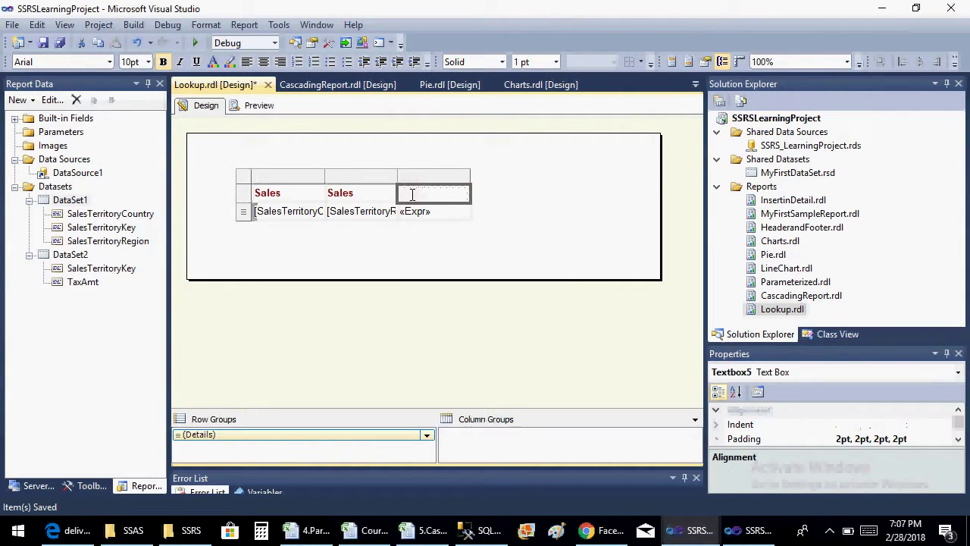
pyautogui.click(412, 195)
pyautogui.write('Tax Amound')
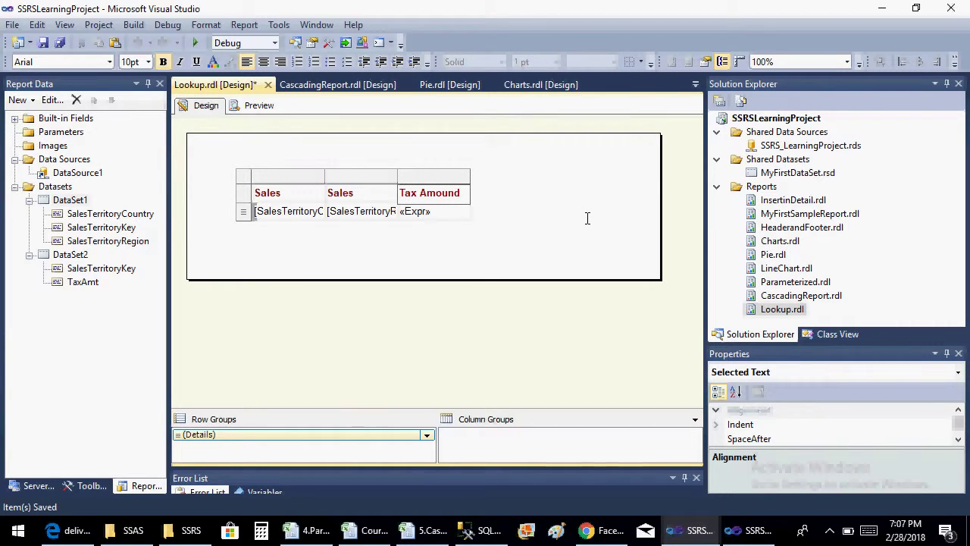
pyautogui.press('BackSpace')
pyautogui.write('t')
pyautogui.click(511, 186)
pyautogui.hotkey('ctrl', 's')
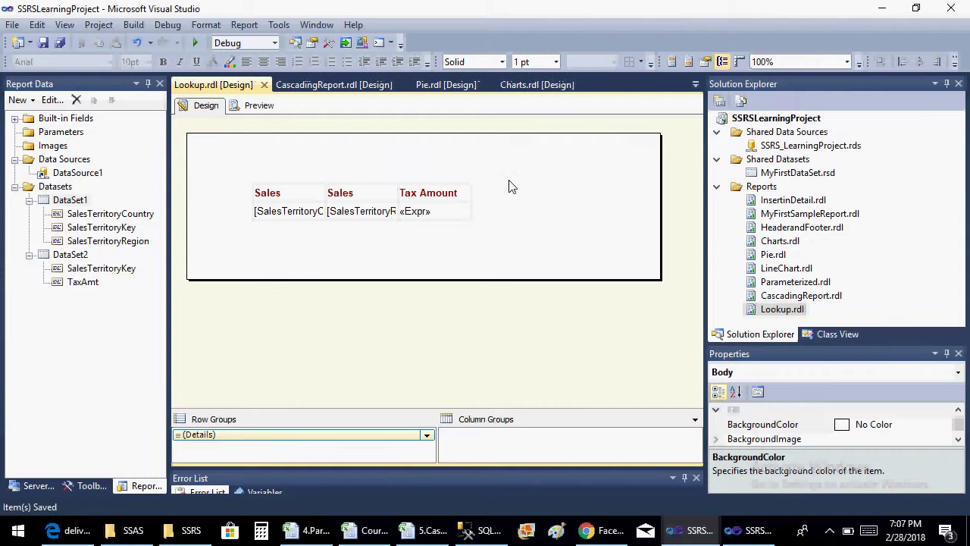
pyautogui.click(235, 107)
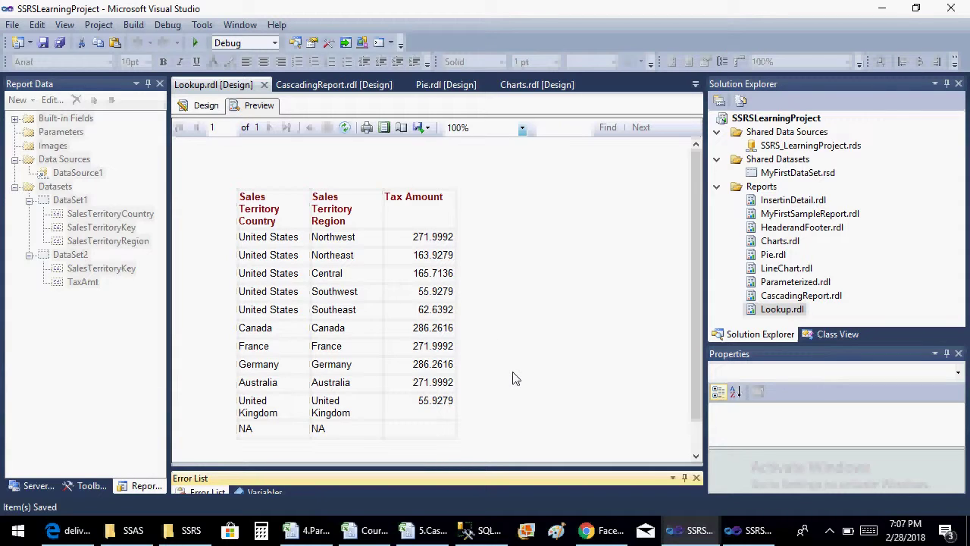
# Return to the design and review the Tax Amount cell's Lookup expression through its "DataSet2" argument, keeping the report saved
pyautogui.click(206, 105)
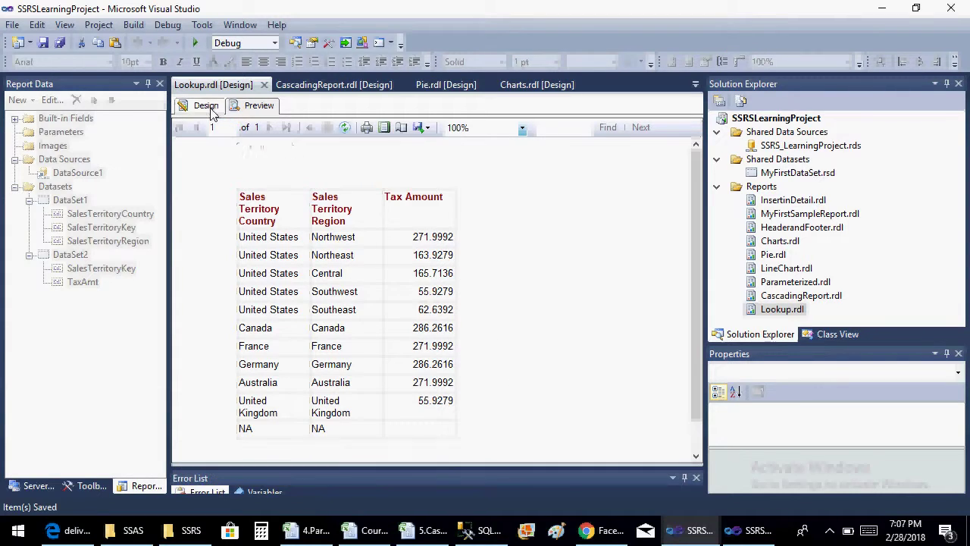
pyautogui.click(404, 211)
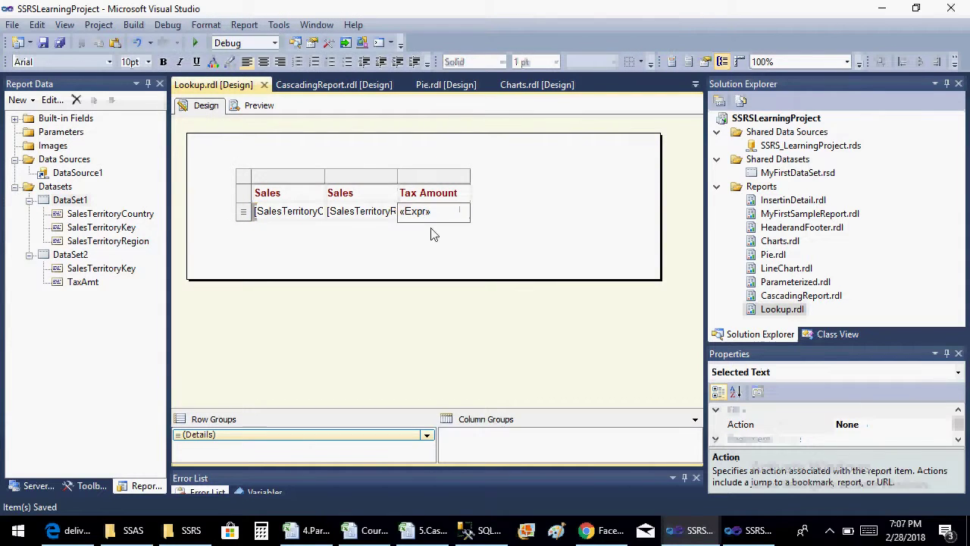
pyautogui.click(429, 229)
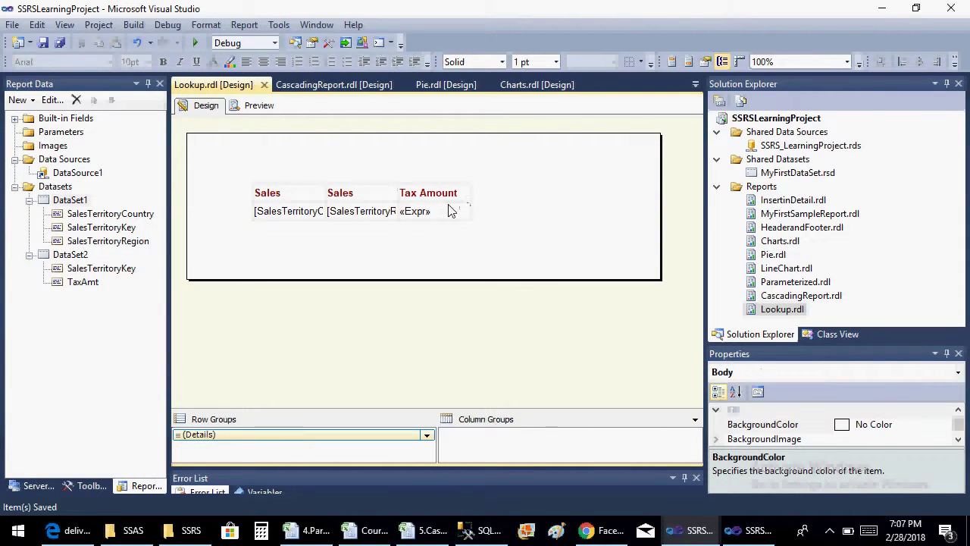
pyautogui.rightClick(419, 216)
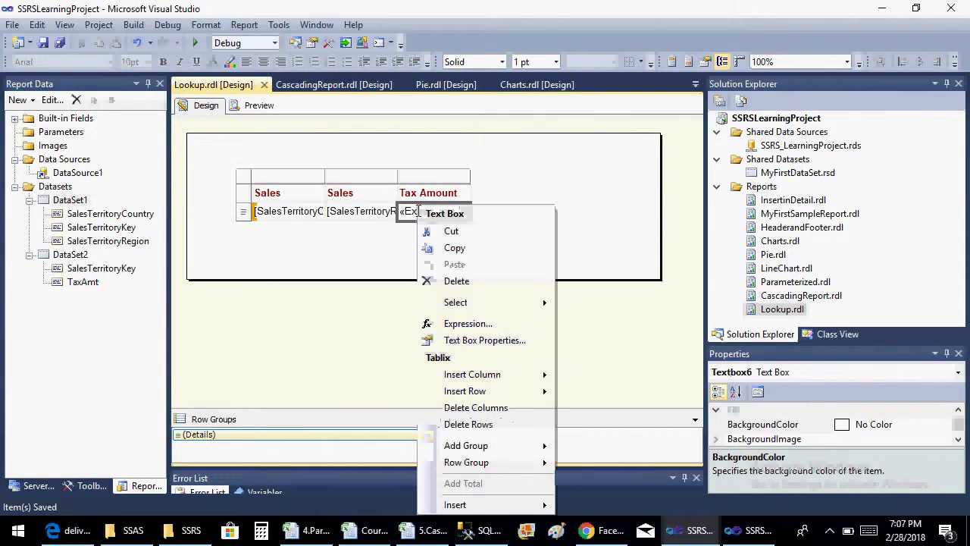
pyautogui.click(458, 324)
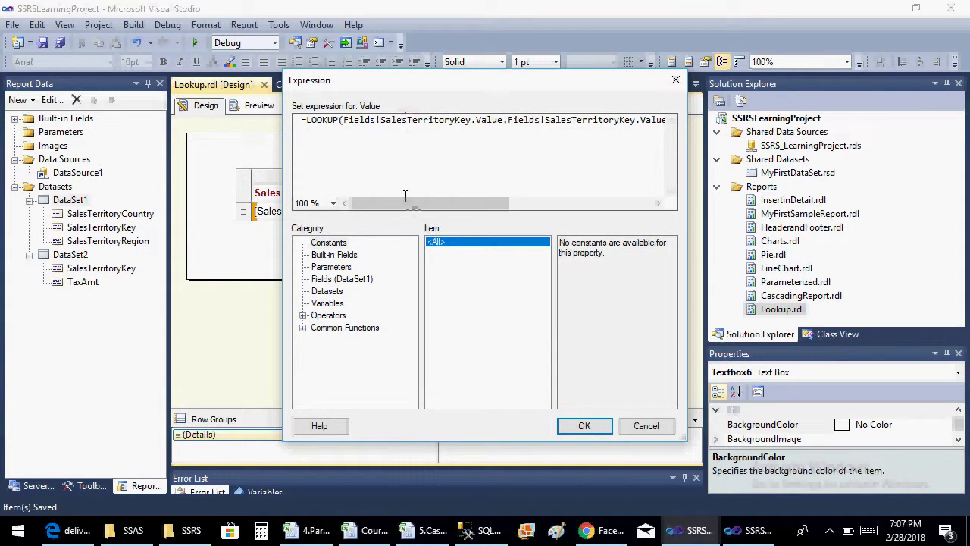
pyautogui.moveTo(406, 202); pyautogui.dragTo(513, 202)
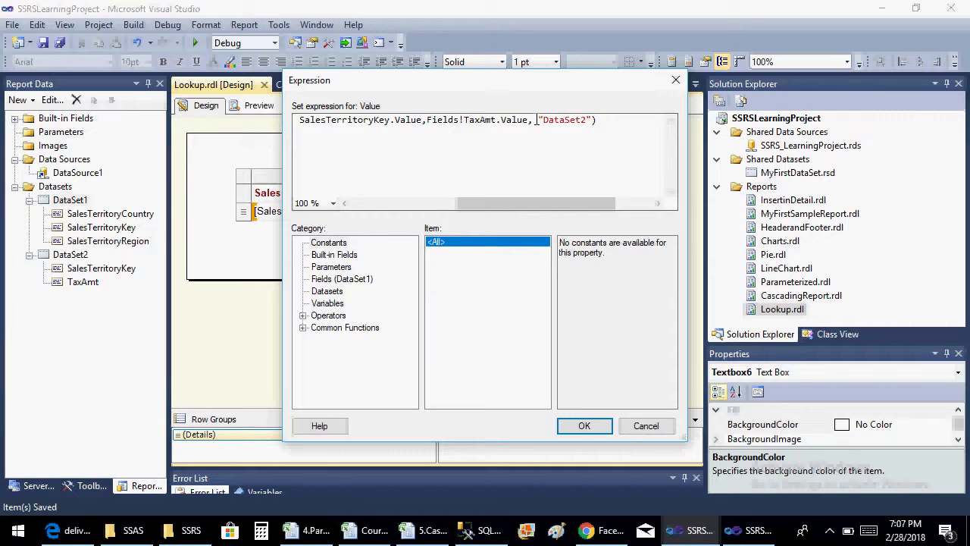
pyautogui.moveTo(537, 120); pyautogui.dragTo(588, 118)
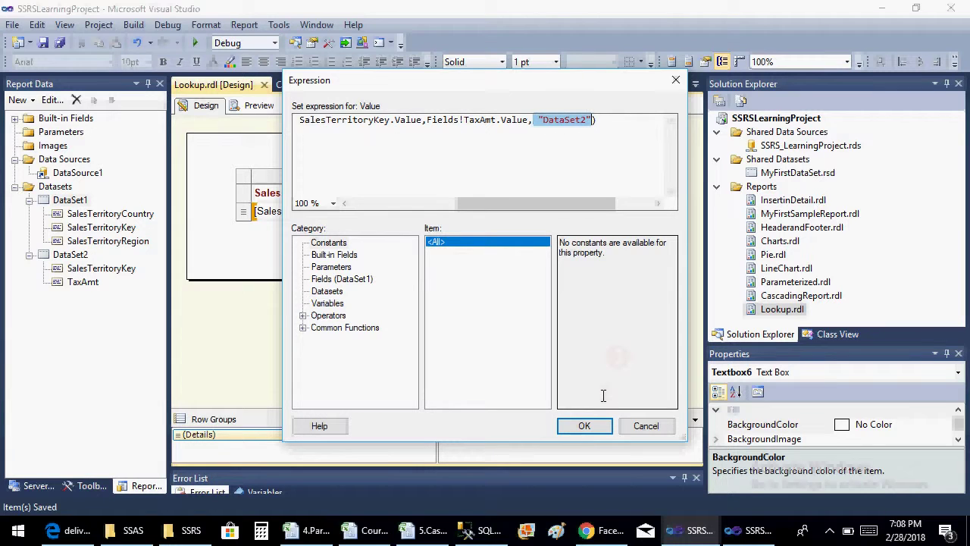
pyautogui.click(584, 425)
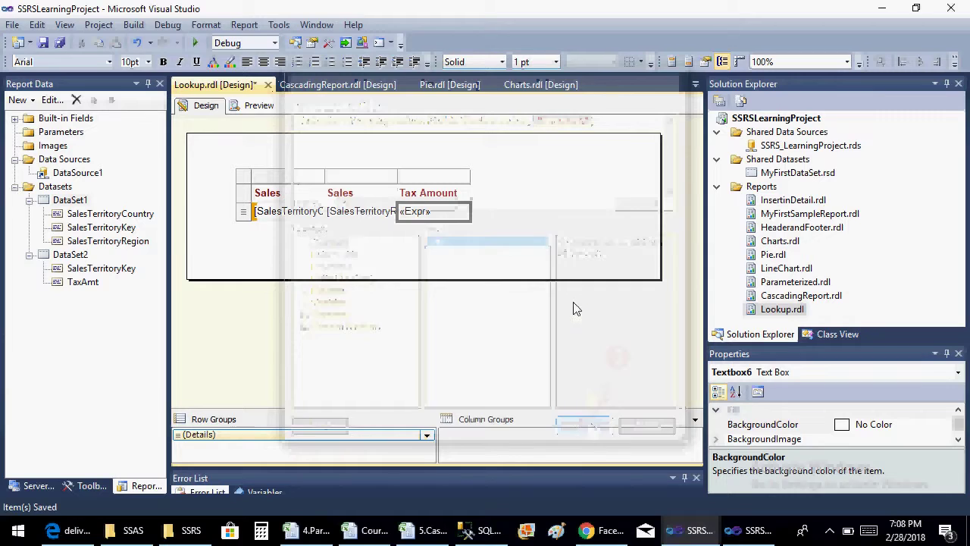
pyautogui.hotkey('ctrl', 's')
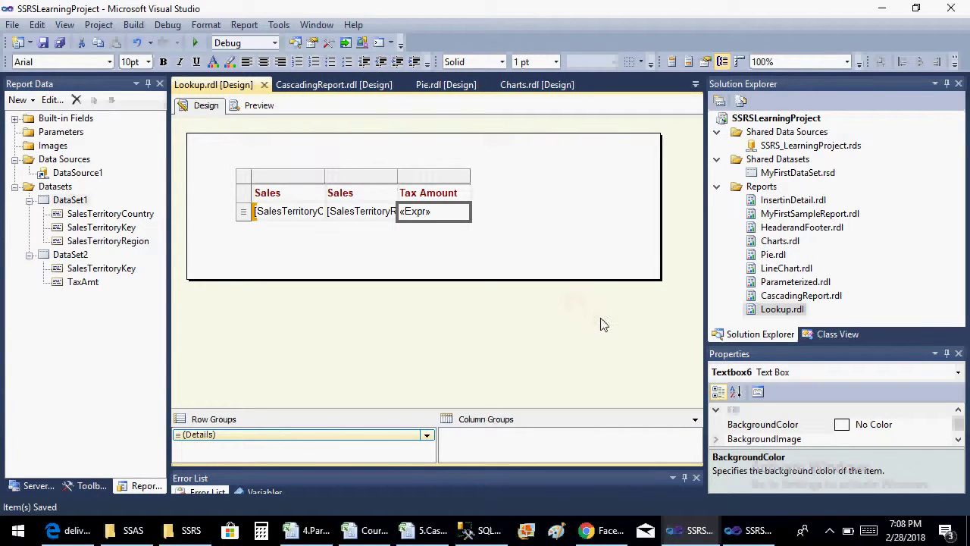
# Switch to the CourseContent.xlsx workbook in Excel and set the status of 6.IIF_SWITCH_Lookup in cell C9 to Completed
pyautogui.click(375, 529)
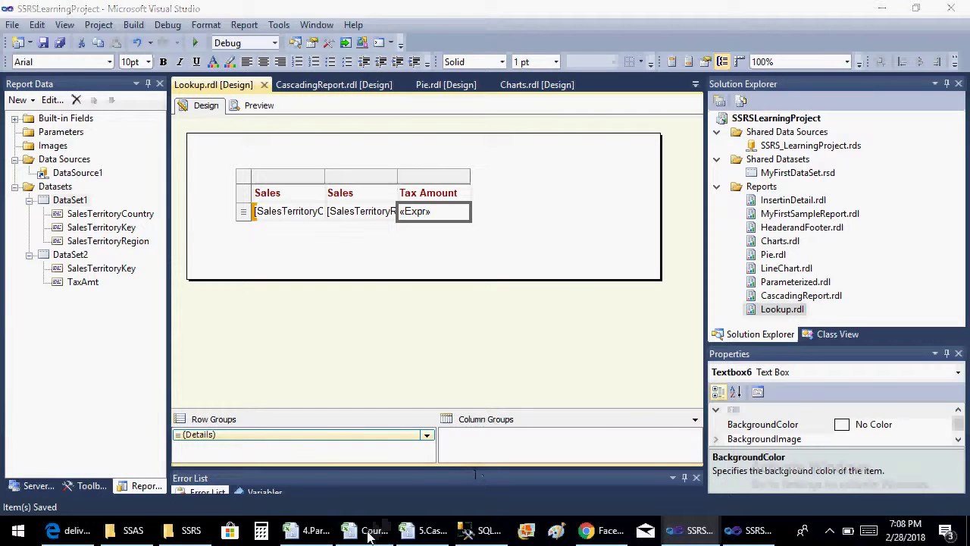
pyautogui.click(287, 274)
pyautogui.write('Completed')
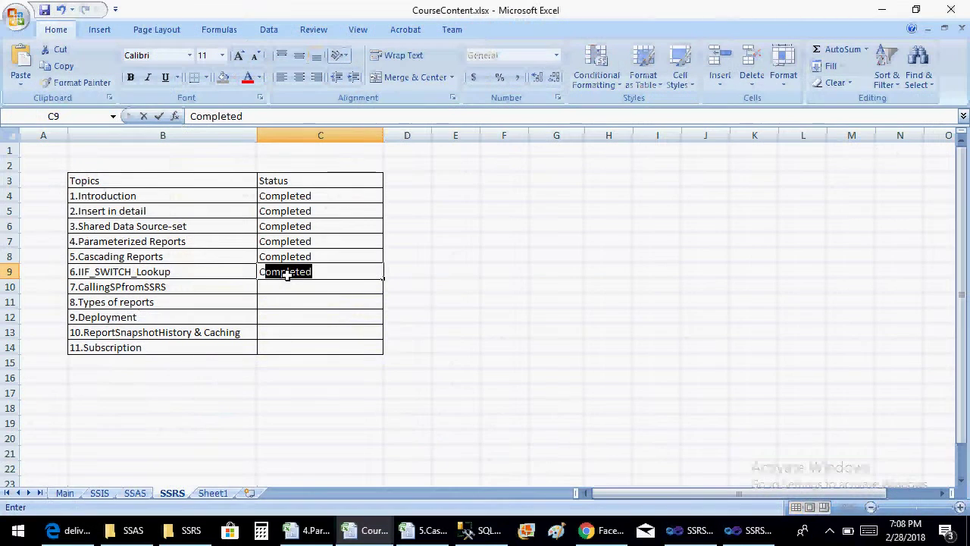
pyautogui.press('Return')
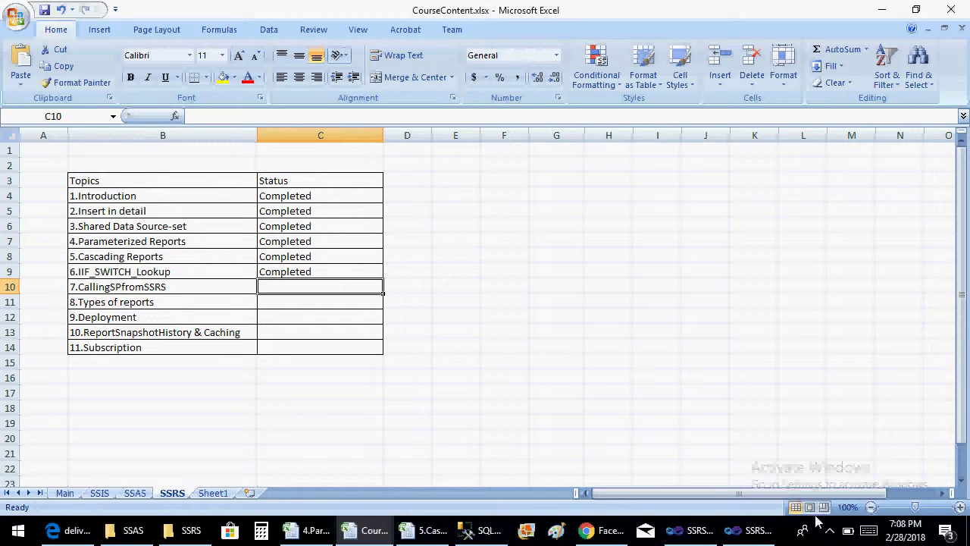
pyautogui.click(832, 531)
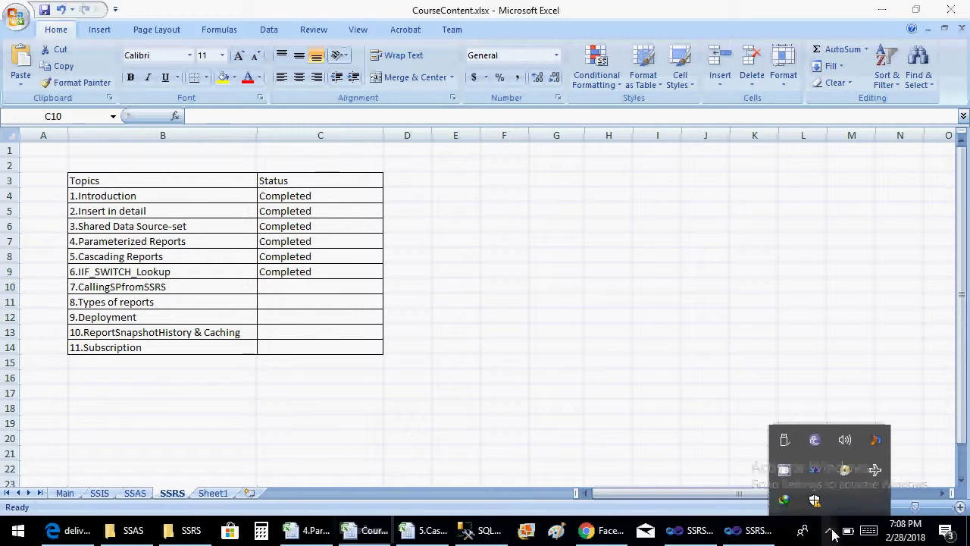